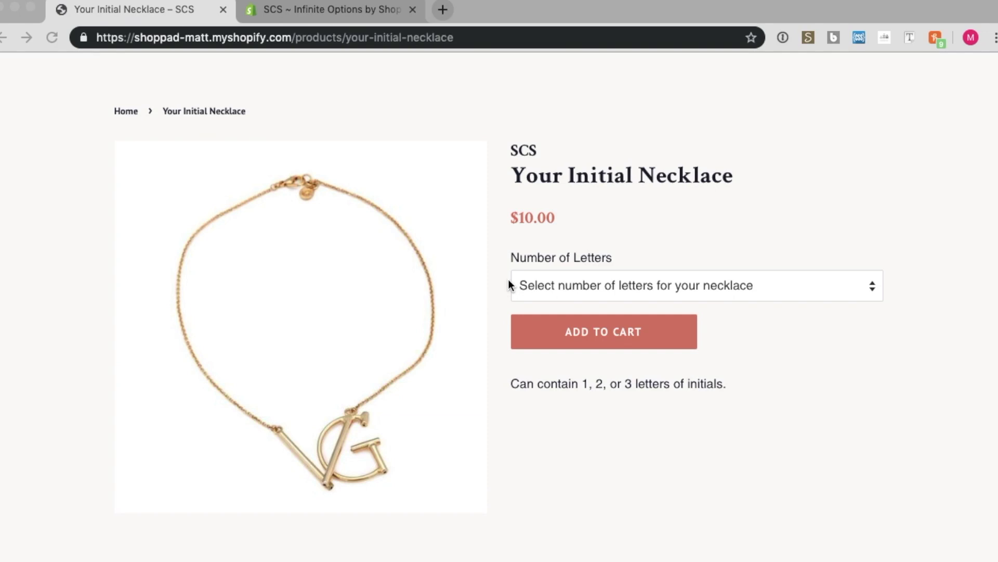
- Cycle the Number of Letters drop-down through 1, 2 and 3, then set it back to 1
left_click(544, 292)
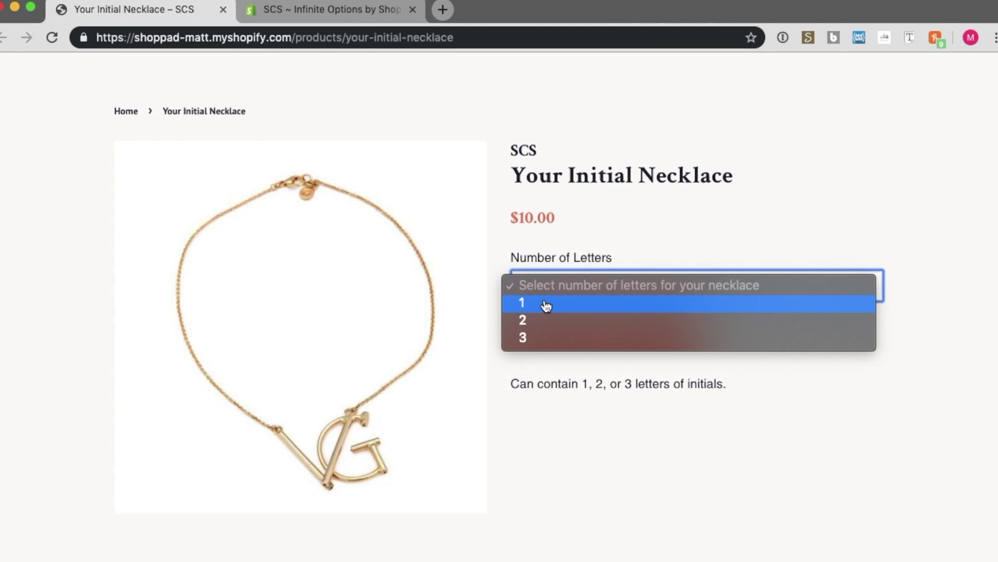
left_click(546, 305)
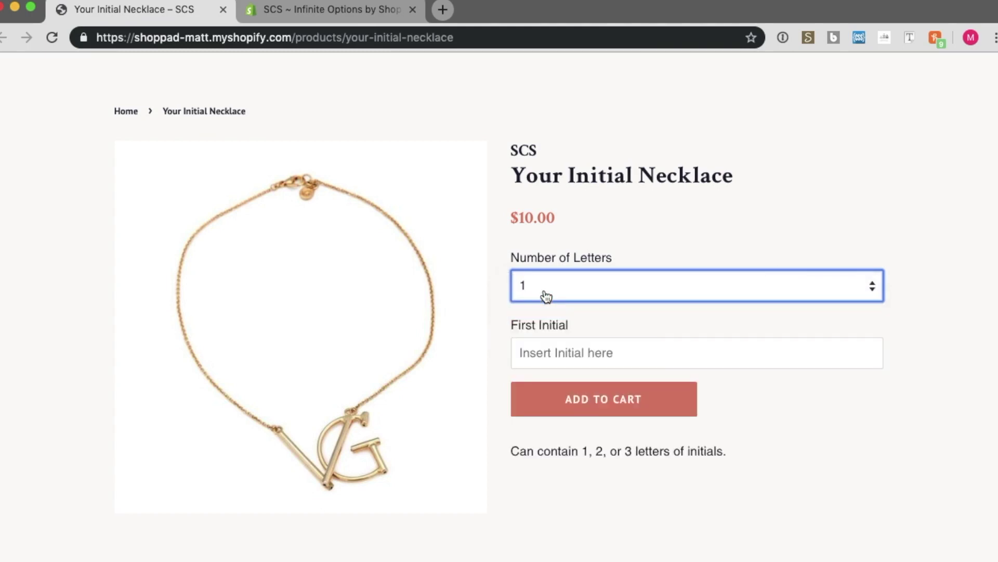
left_click(541, 294)
left_click(551, 307)
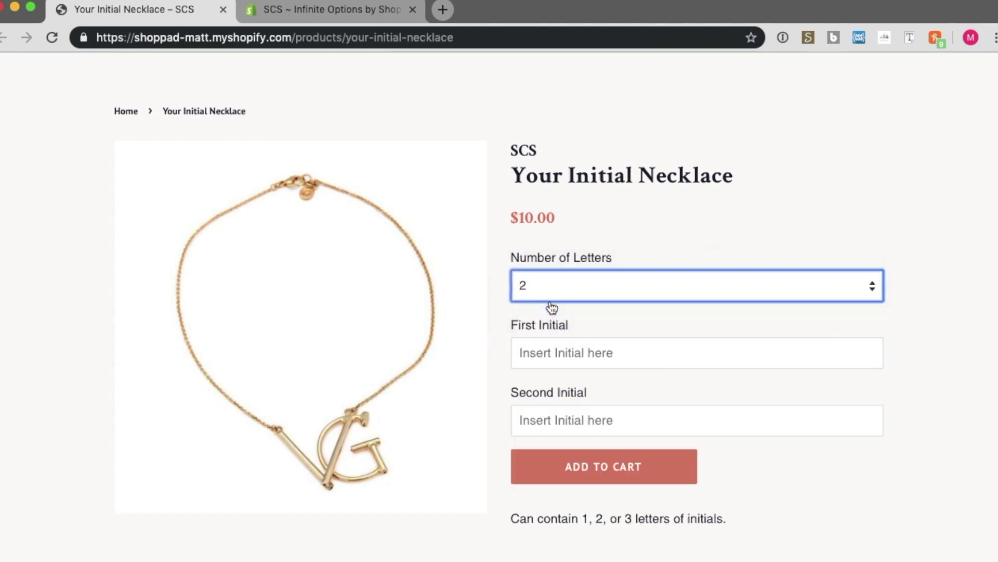
left_click(553, 296)
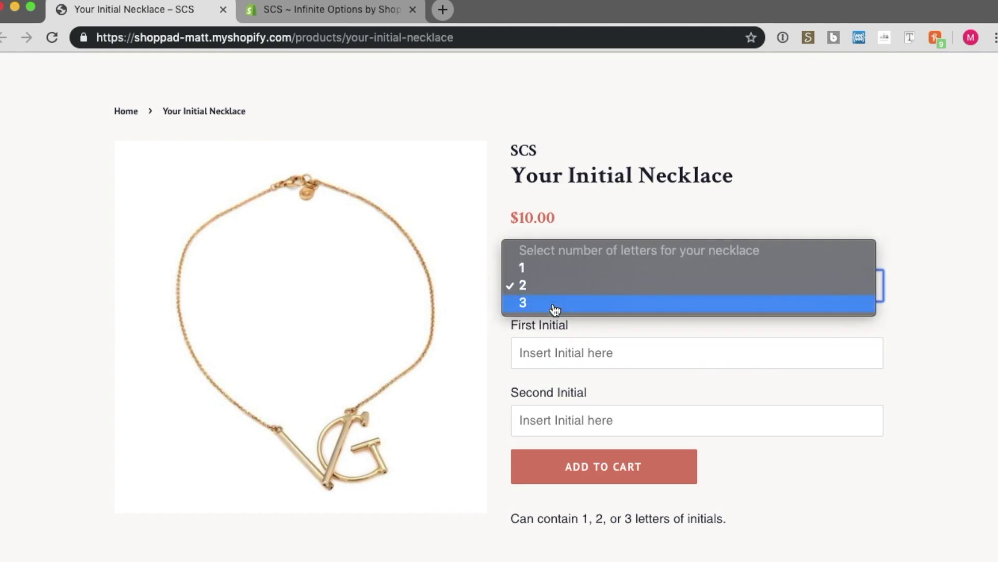
left_click(555, 307)
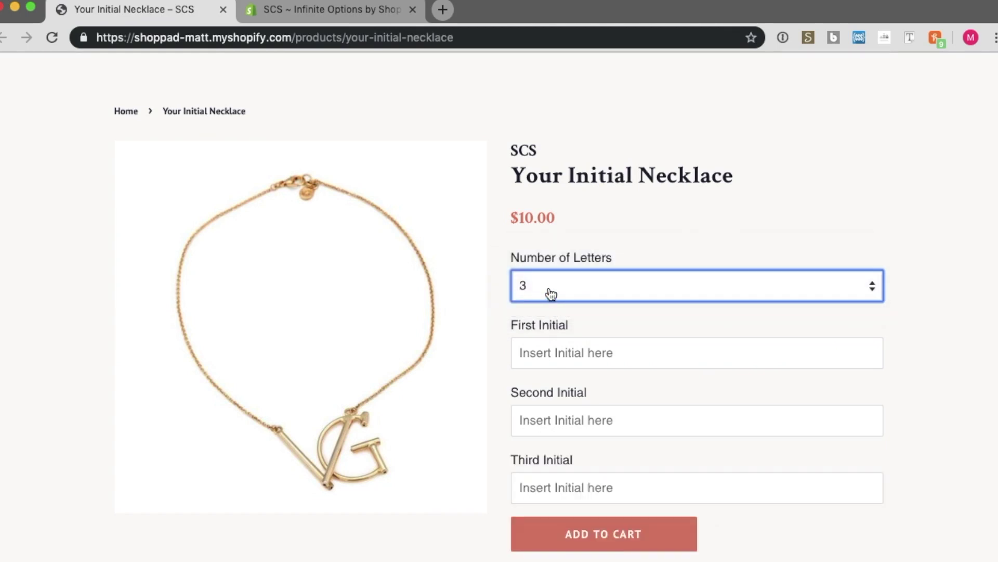
left_click(548, 290)
left_click(538, 253)
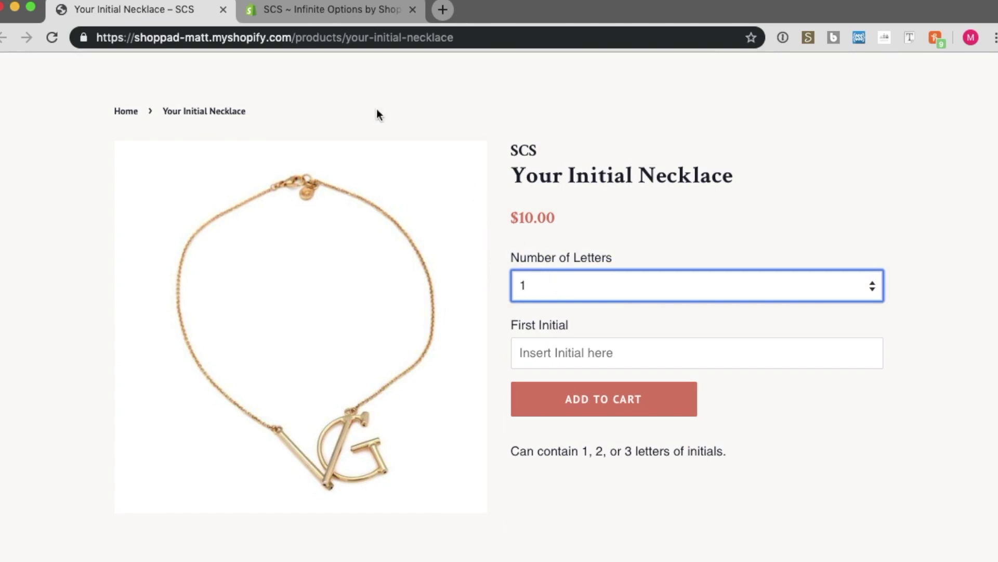
- Expand the Conditional Logic for engraving Necklace option set, review its fields and open its actions menu
left_click(314, 15)
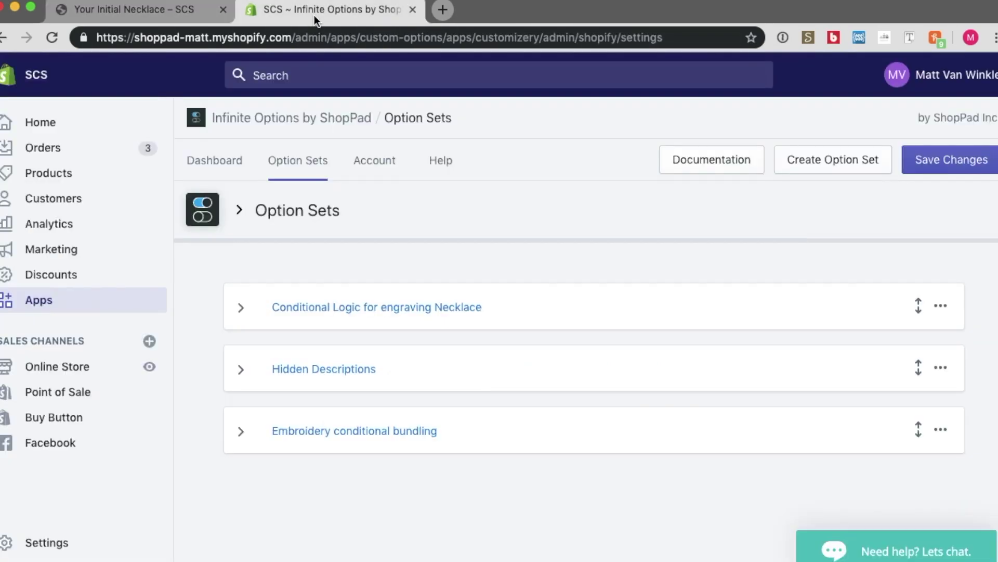
left_click(240, 307)
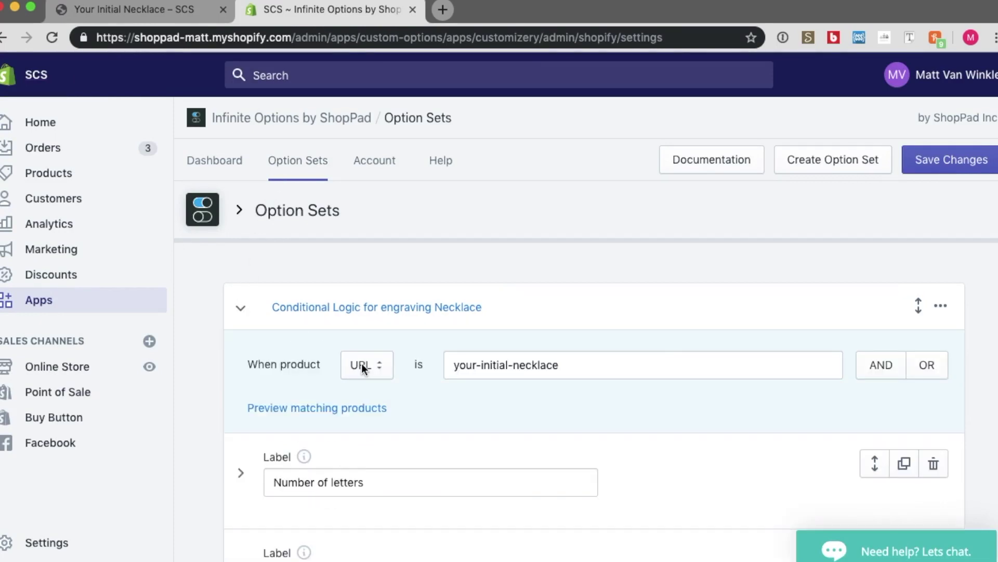
scroll(362, 367, "down", 6)
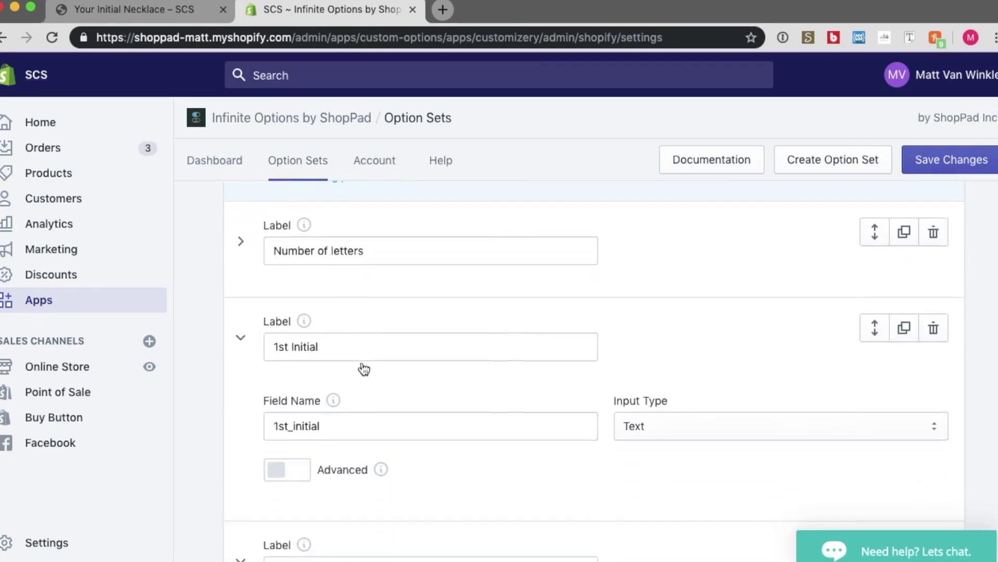
scroll(395, 375, "down", 4)
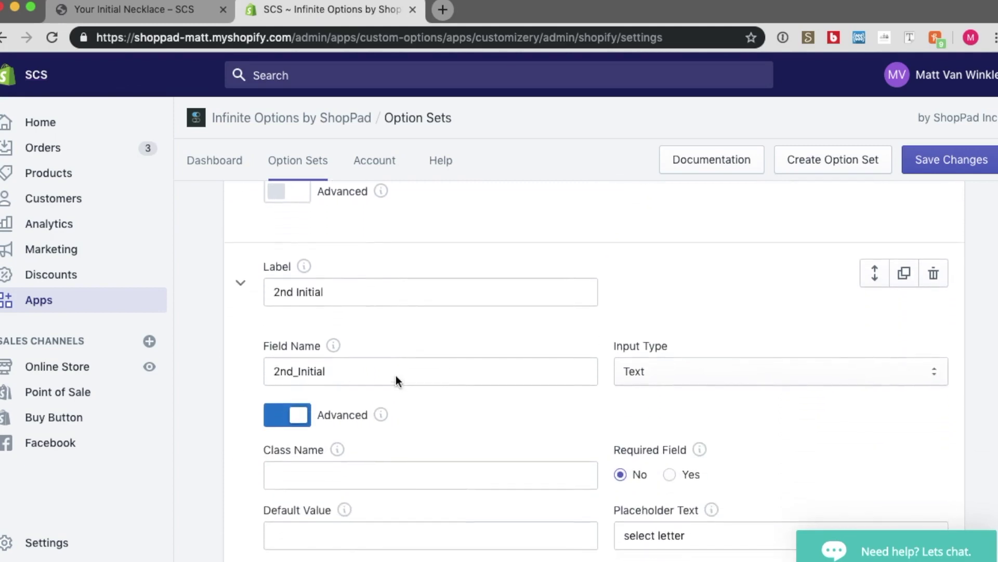
scroll(395, 376, "down", 3)
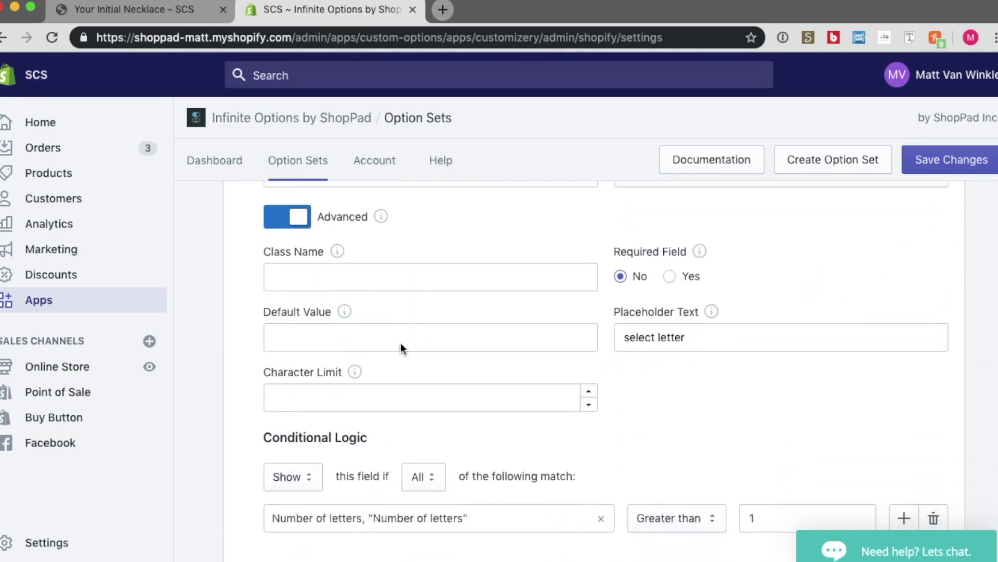
scroll(400, 343, "up", 6)
scroll(401, 344, "up", 5)
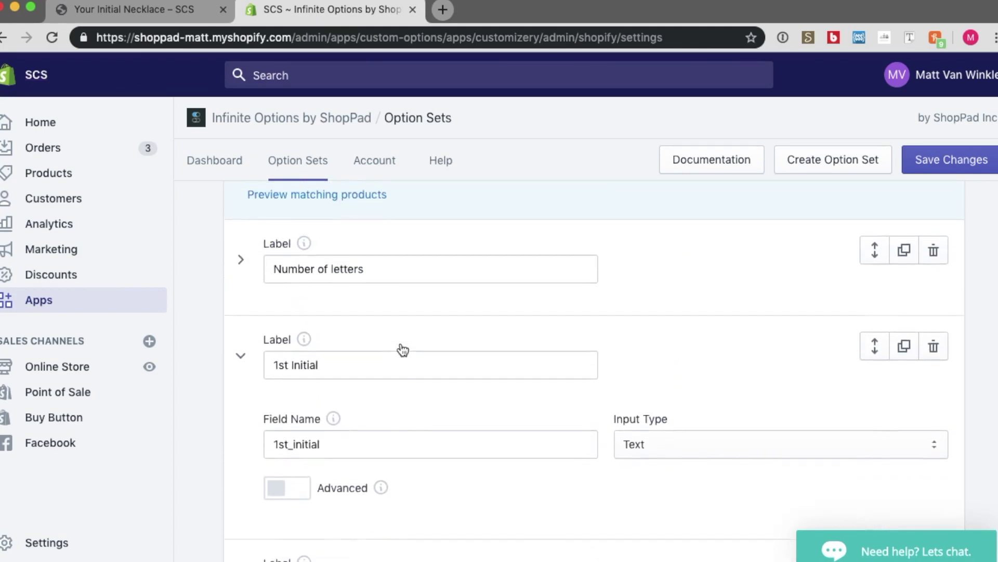
scroll(401, 343, "up", 1)
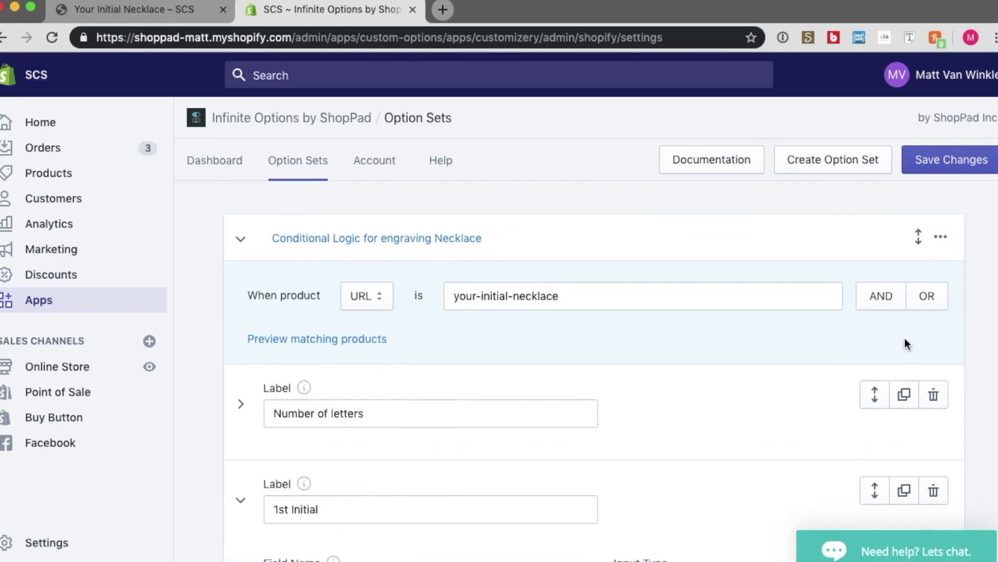
left_click(941, 237)
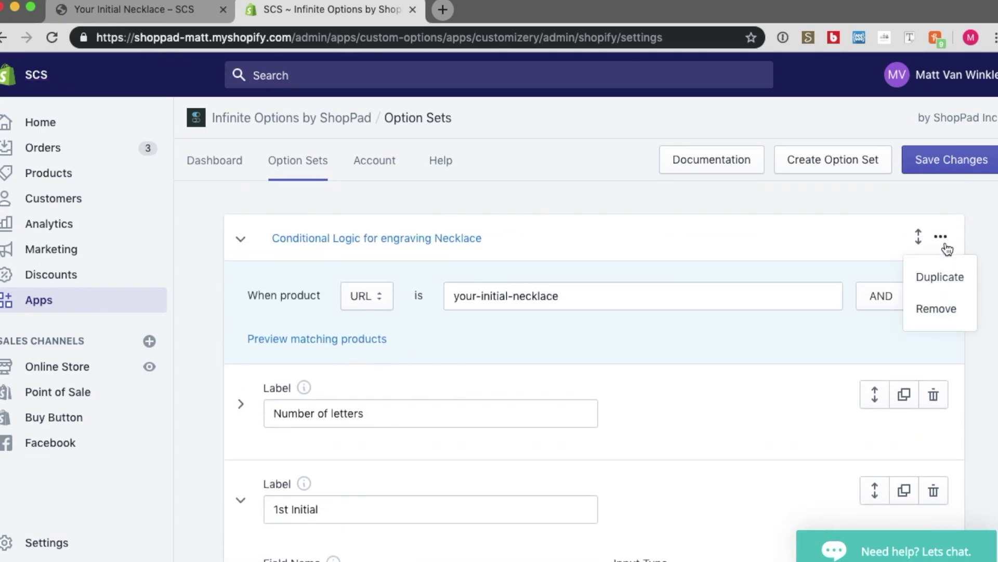
- Remove the Conditional Logic for engraving Necklace option set and confirm the deletion
left_click(948, 309)
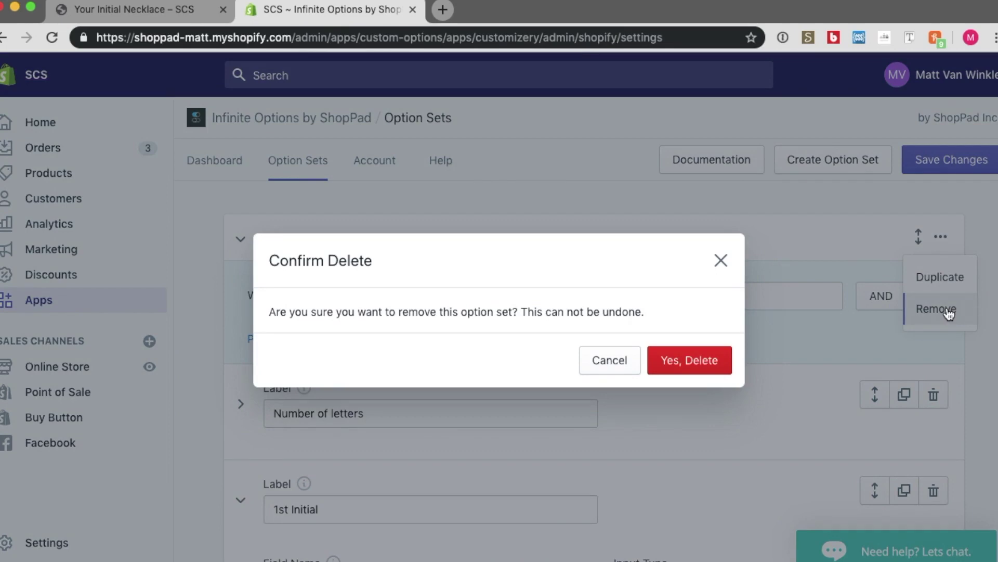
left_click(690, 359)
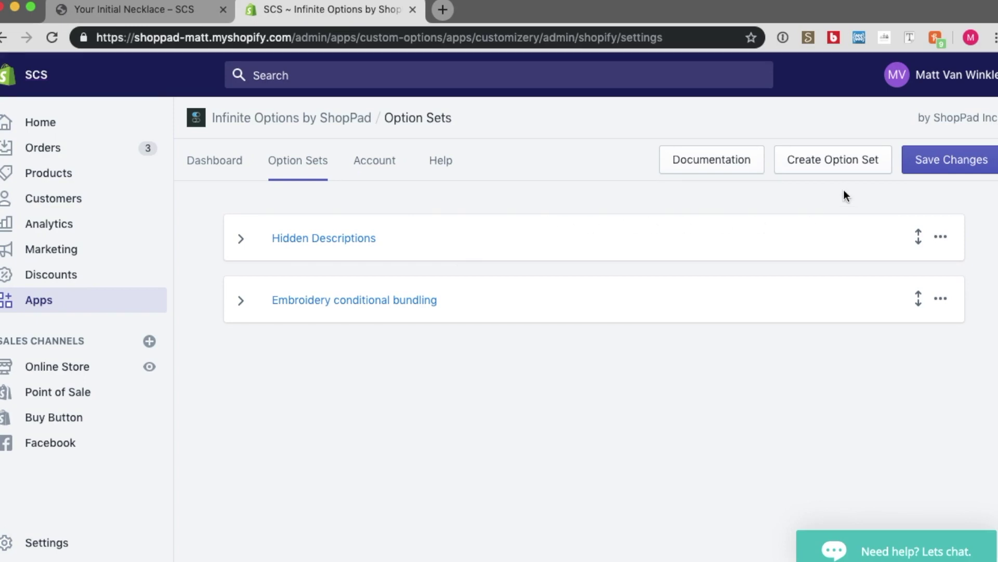
- Create Option Set 3, retitle it 'Conditional Logic for Necklace', and match products by URL
left_click(811, 161)
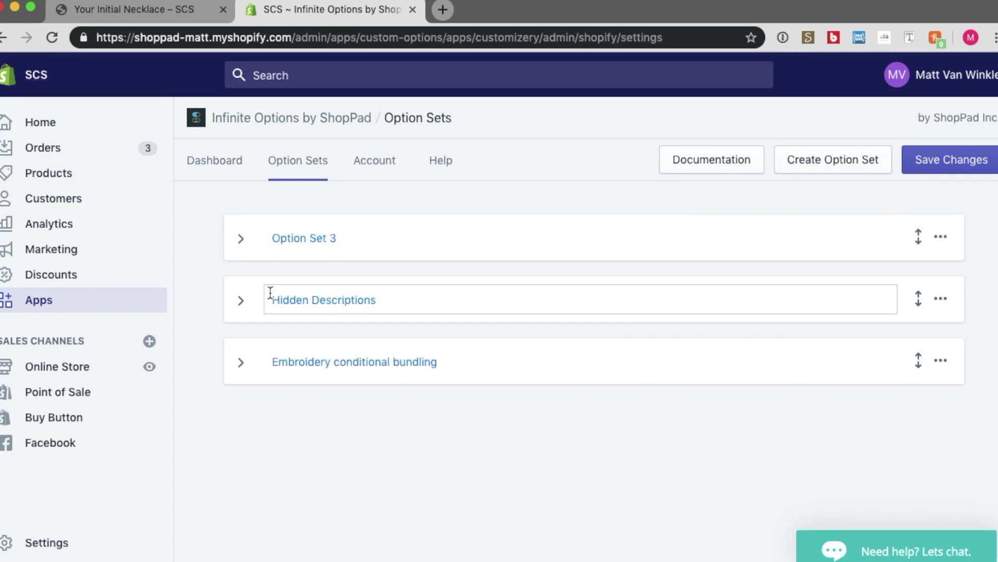
left_click(241, 238)
double_click(346, 242)
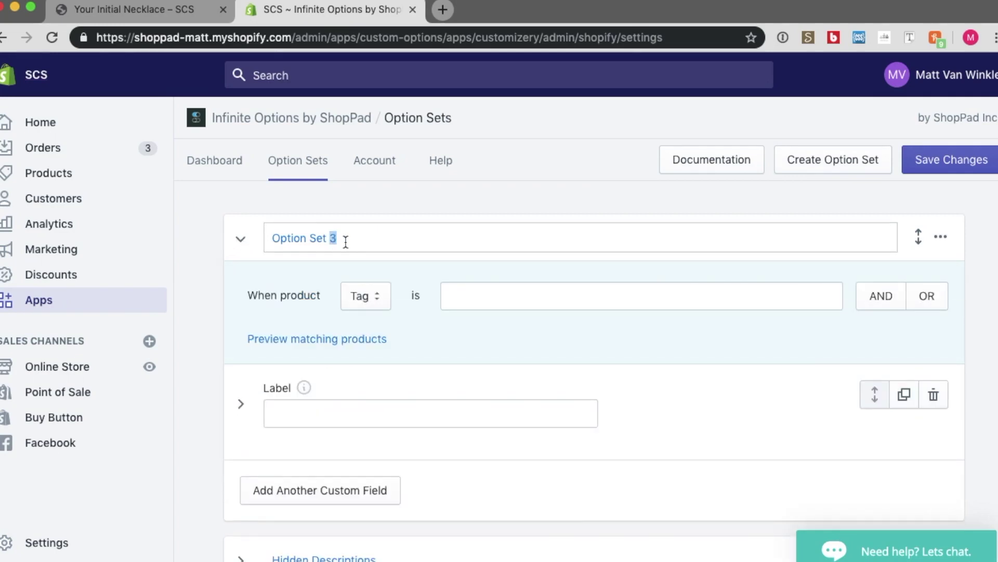
triple_click(346, 241)
key("BackSpace")
type("Conditional Logic for Necklace")
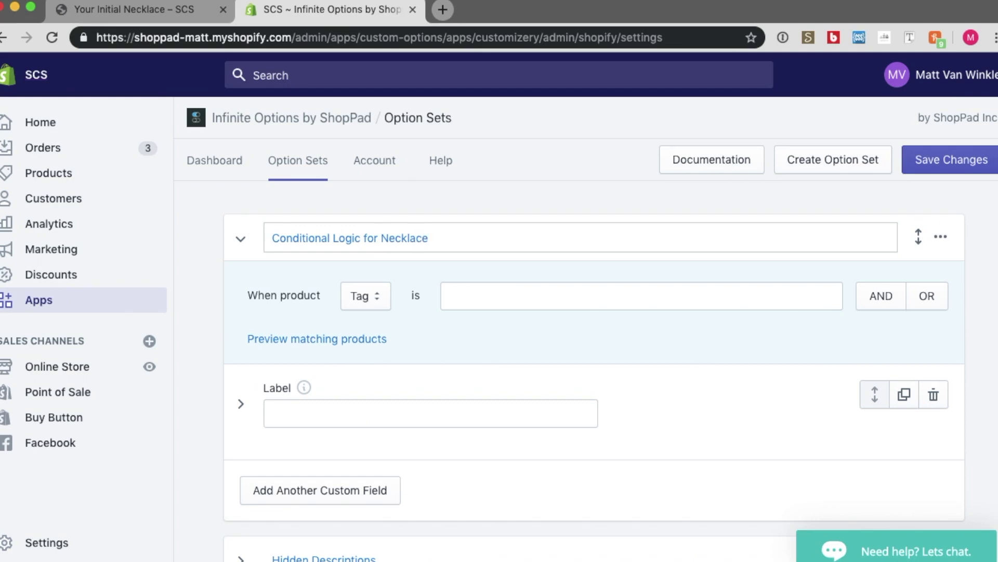
left_click(360, 295)
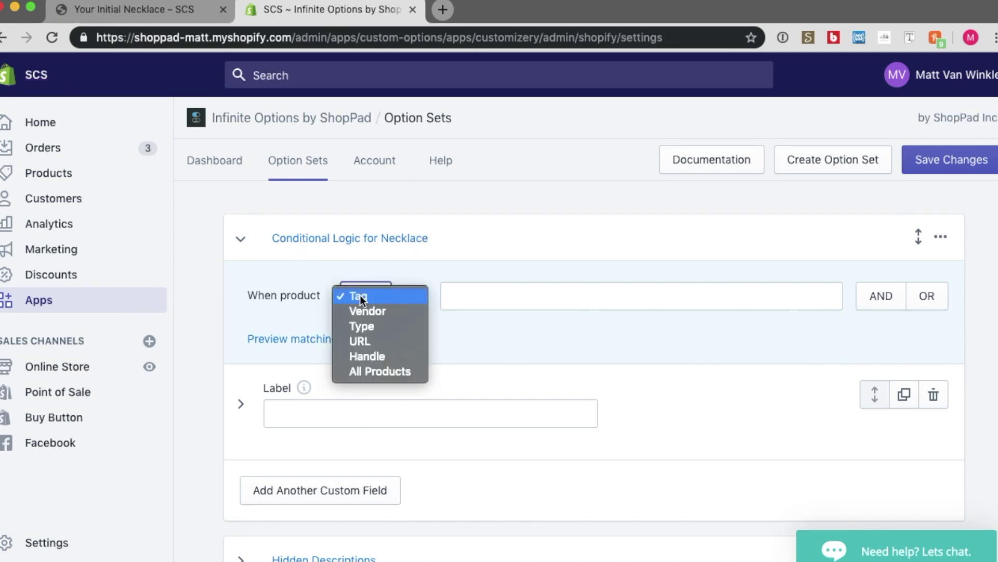
left_click(374, 341)
- Copy the necklace product page's address and paste it as the rule's URL value
left_click(135, 9)
left_click(192, 42)
key("ctrl+c")
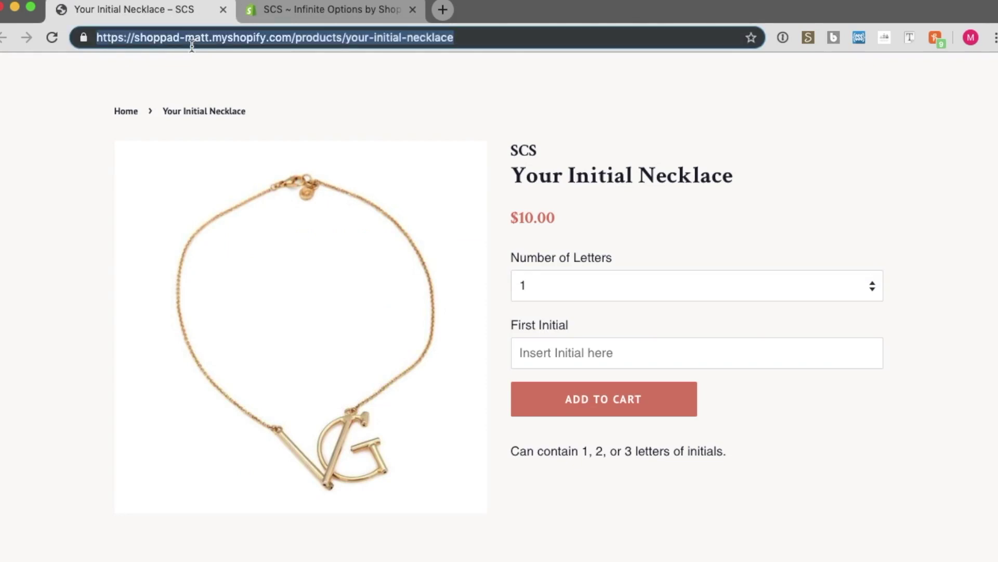
left_click(312, 11)
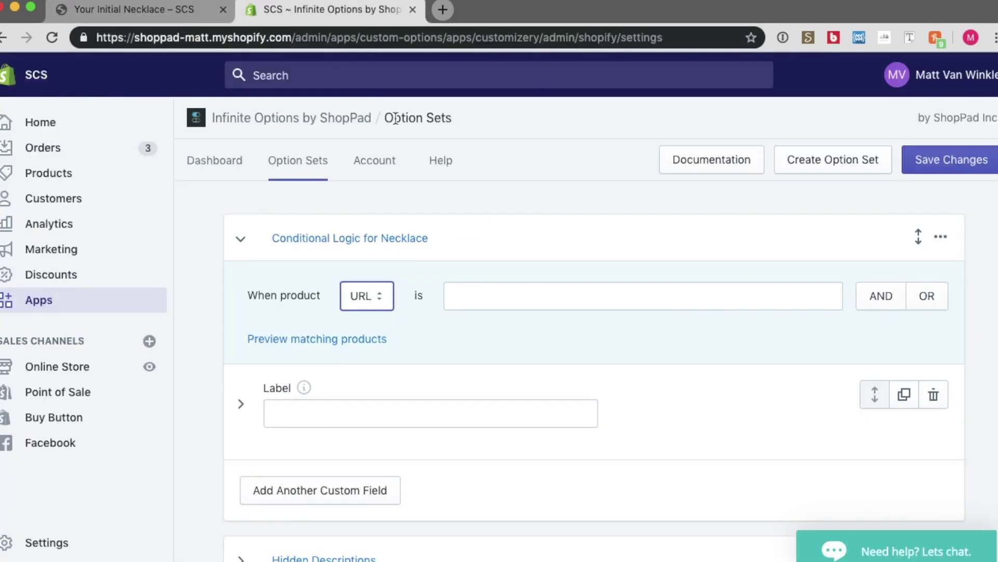
left_click(488, 291)
key("ctrl+v")
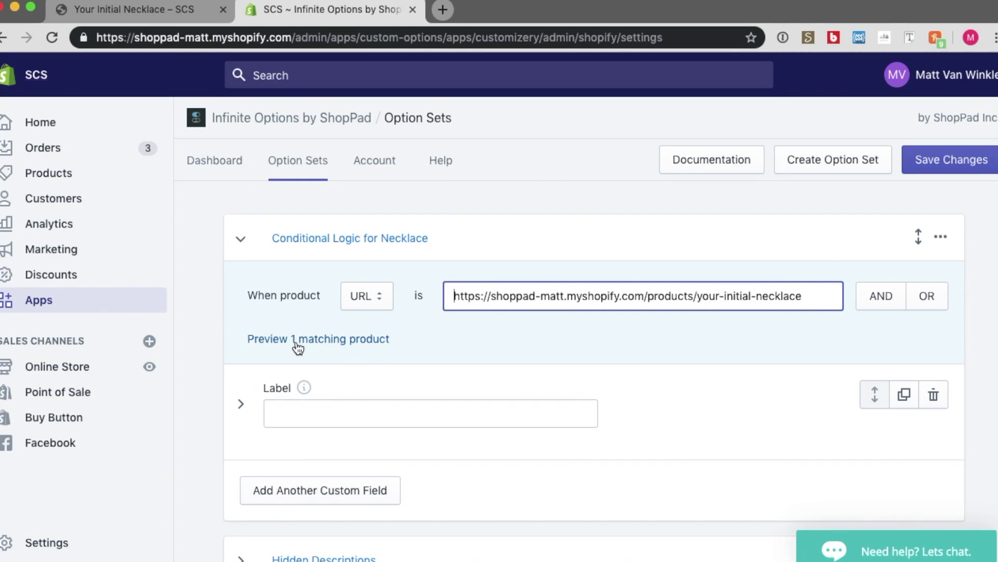
- Expand the new custom field and label it 'Number of Letters of Necklace'
left_click(240, 404)
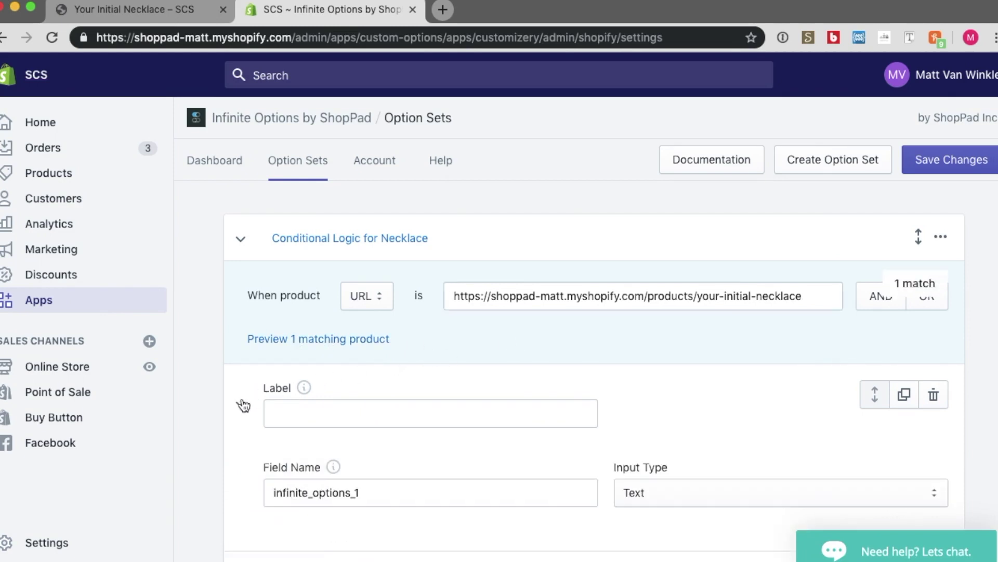
scroll(437, 445, "down", 3)
left_click(384, 292)
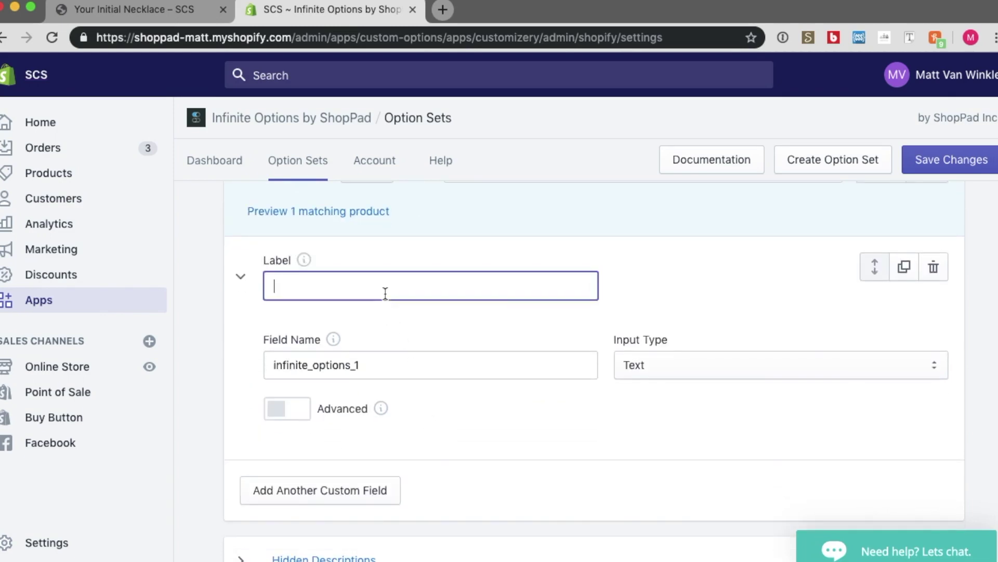
scroll(385, 296, "up", 2)
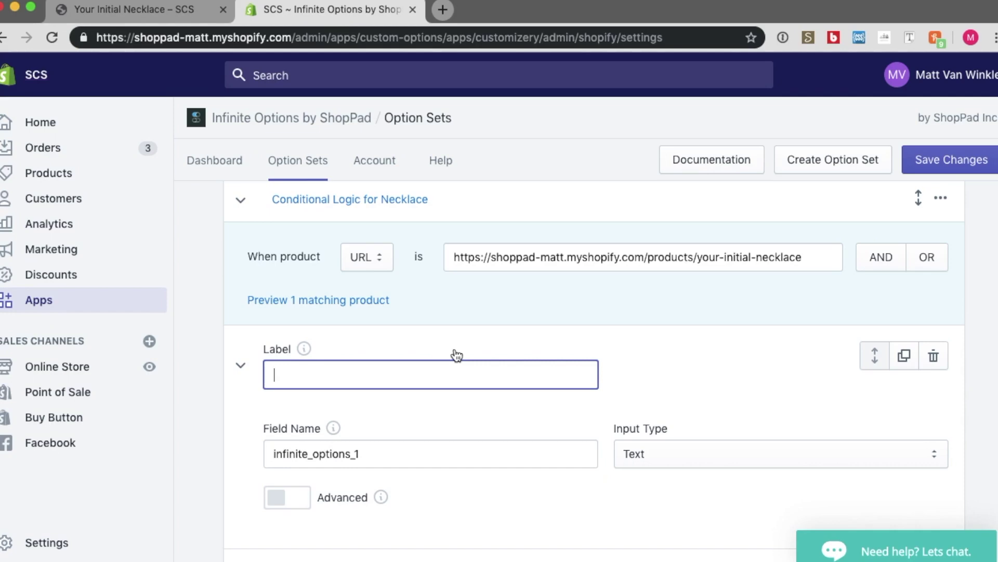
left_click(152, 16)
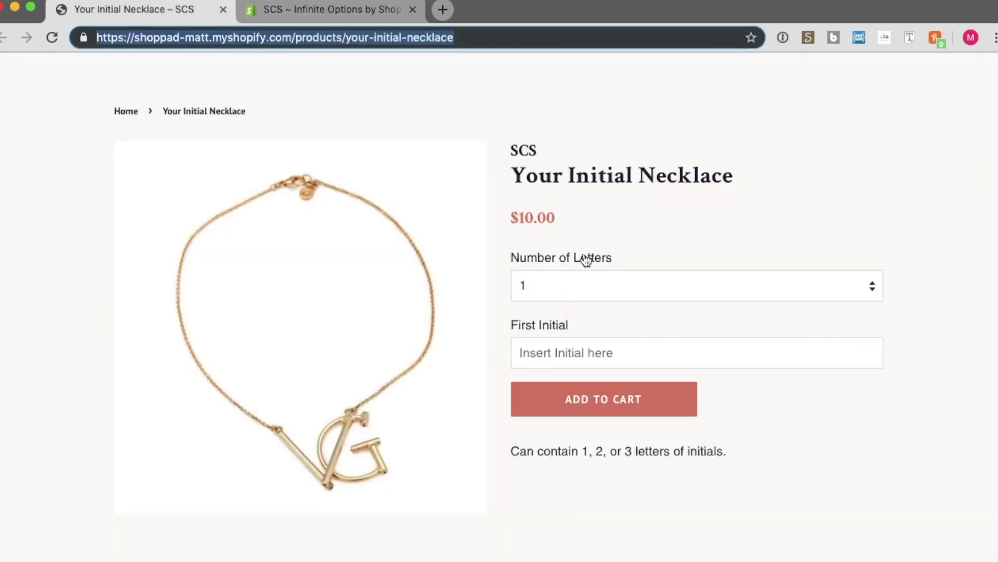
left_click(280, 8)
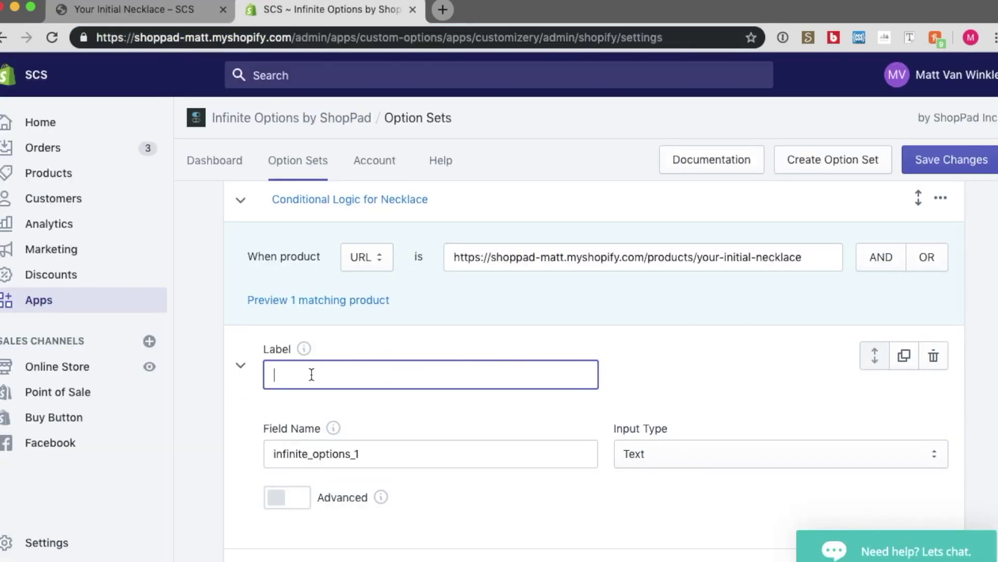
type("Number of Letters of ")
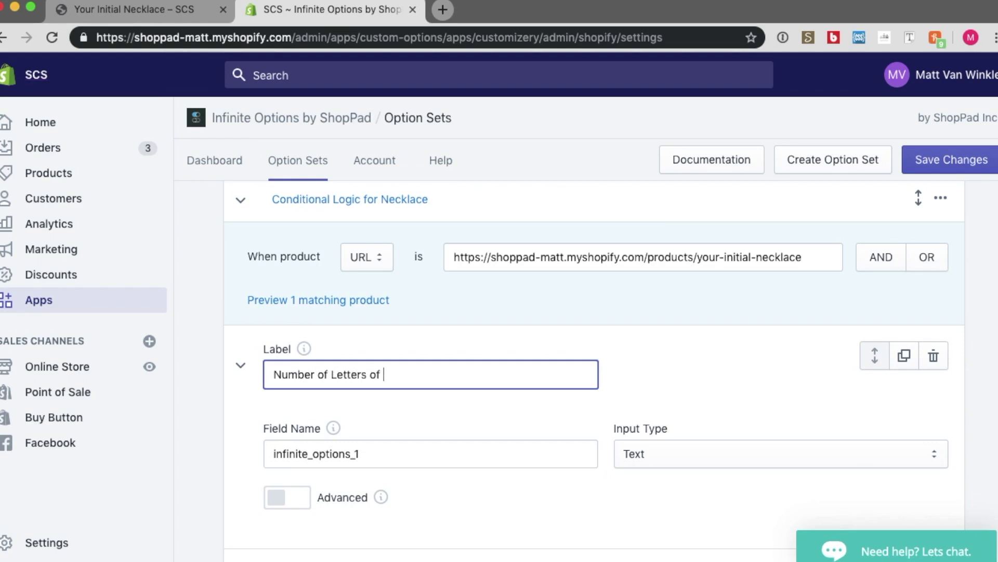
type("Necklace")
- Set the field name to Number_of_letters_for_necklace
key("Tab")
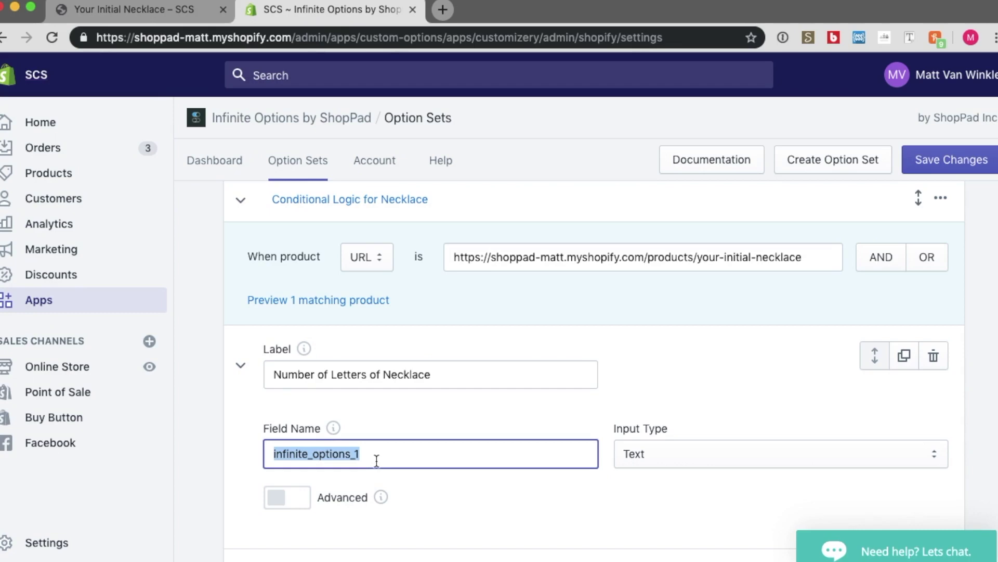
type("Number_")
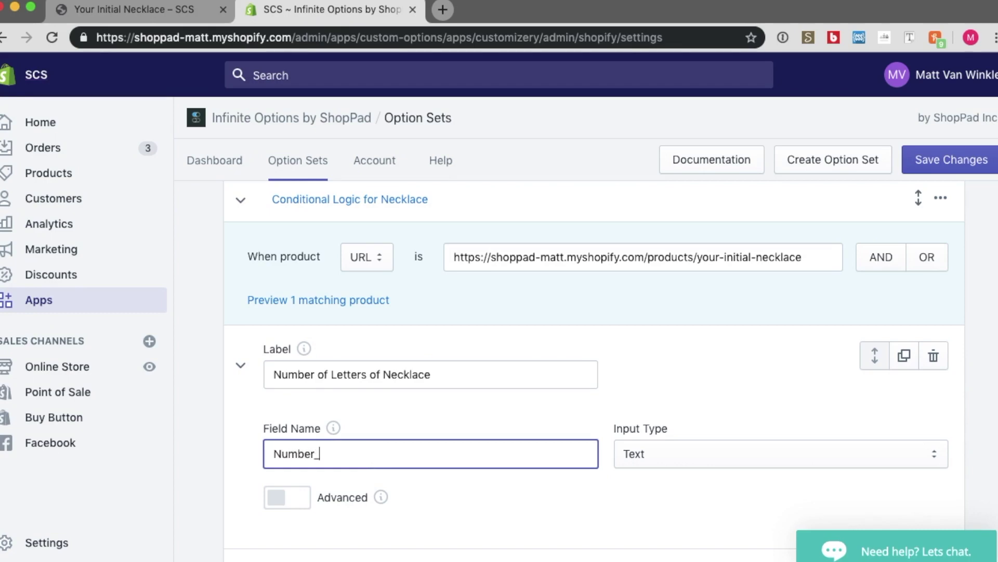
type("of_letters_for_neclace")
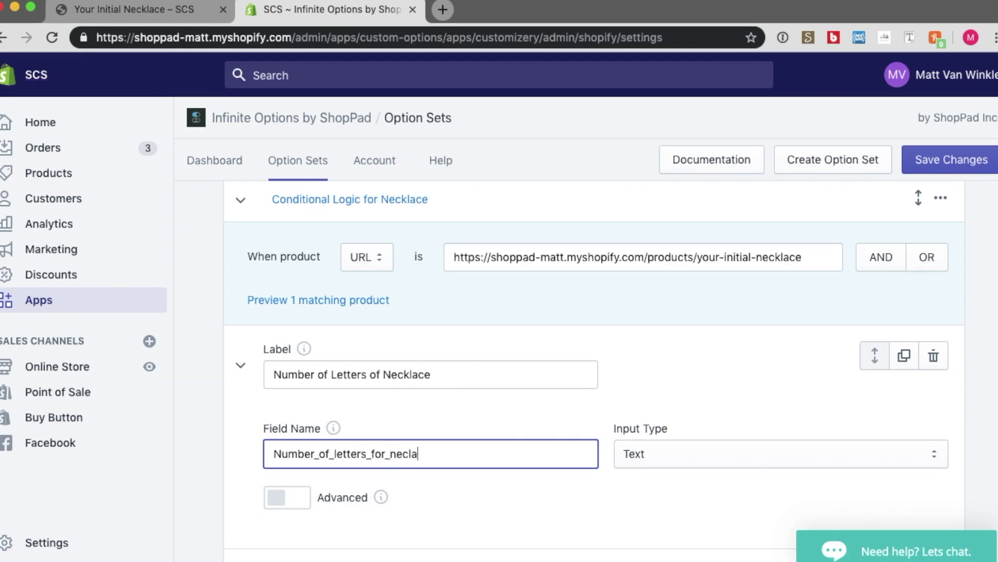
key("BackSpace")
key("BackSpace")
key("BackSpace")
key("BackSpace")
type("klace")
left_click(641, 460)
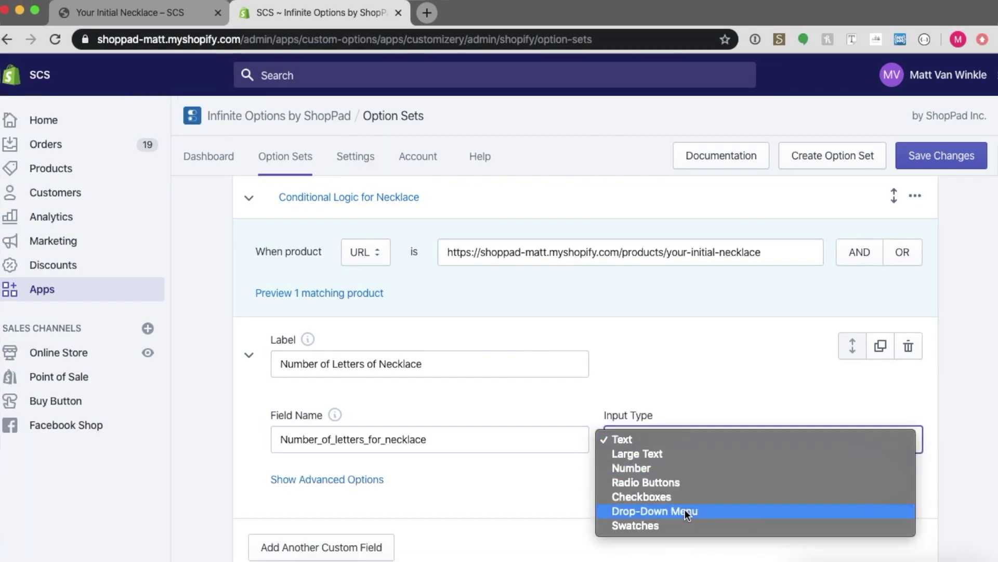
- Make the field a Drop-Down Menu with option values 1, 2 and 3
left_click(685, 511)
left_click(477, 508)
type("1")
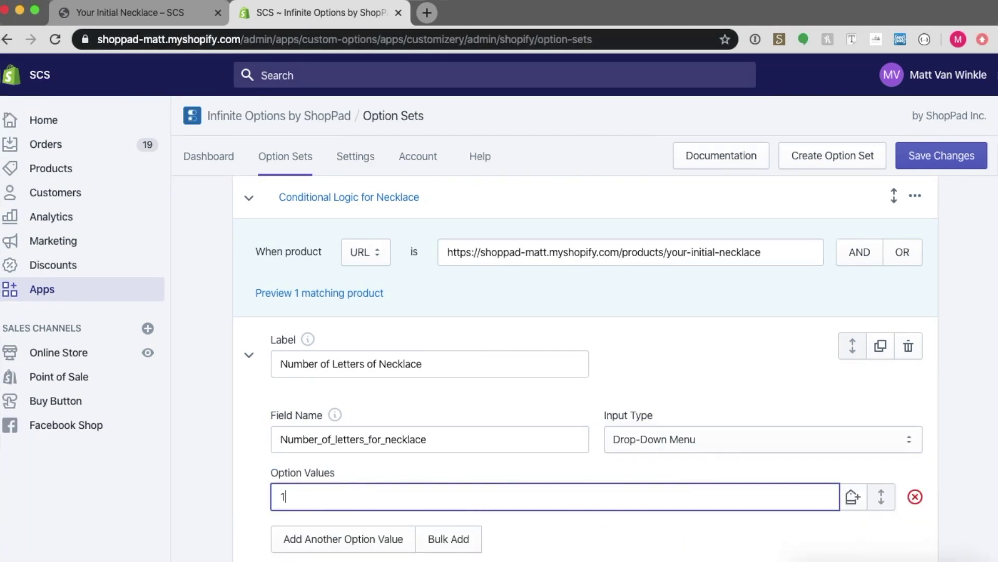
left_click(355, 542)
type("2")
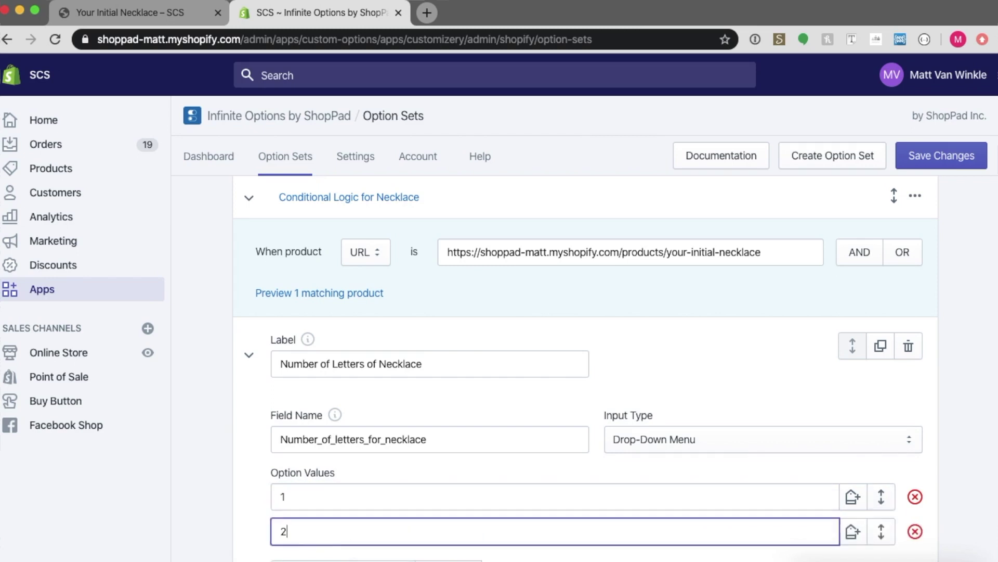
key("Return")
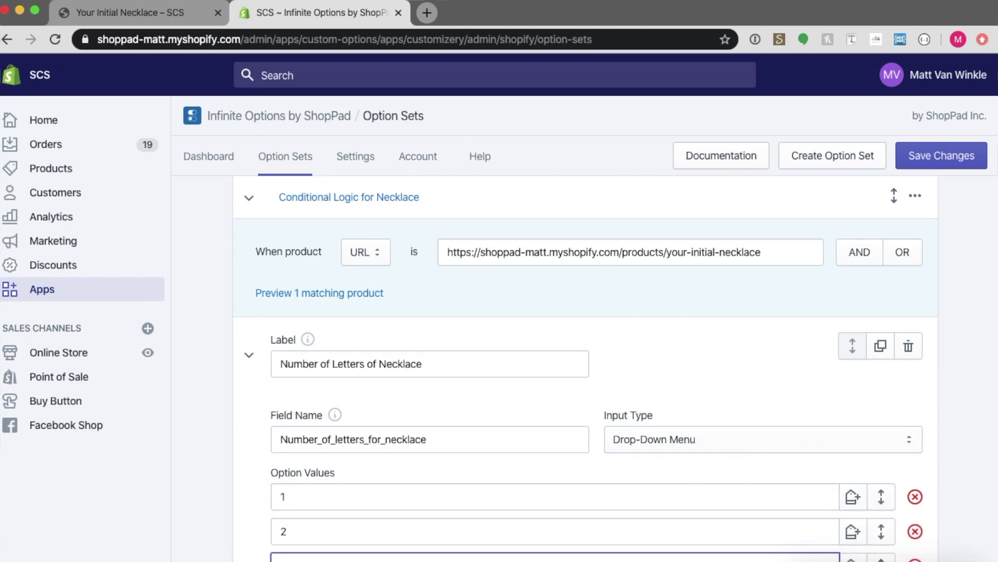
type("3")
- Set the placeholder to 'Select number of initials desired' and save the option set
scroll(366, 507, "down", 5)
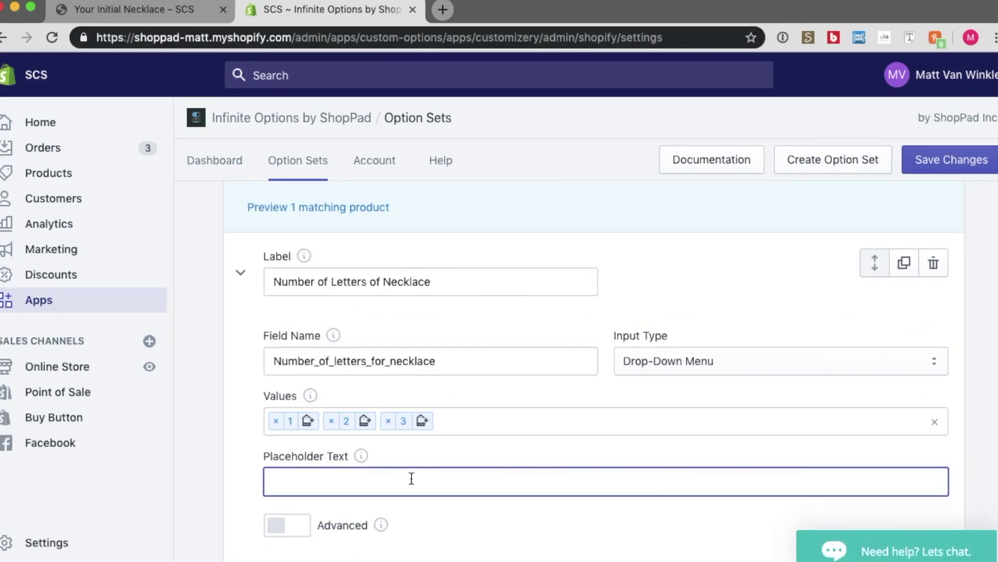
type("Select number of initia")
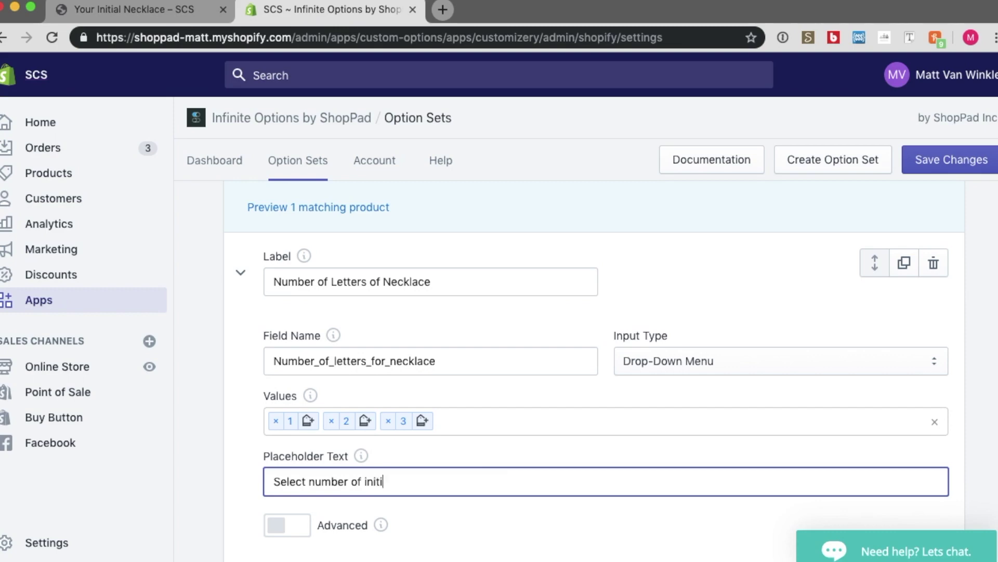
key("BackSpace")
key("BackSpace")
type("i")
key("BackSpace")
key("BackSpace")
type("tials desired")
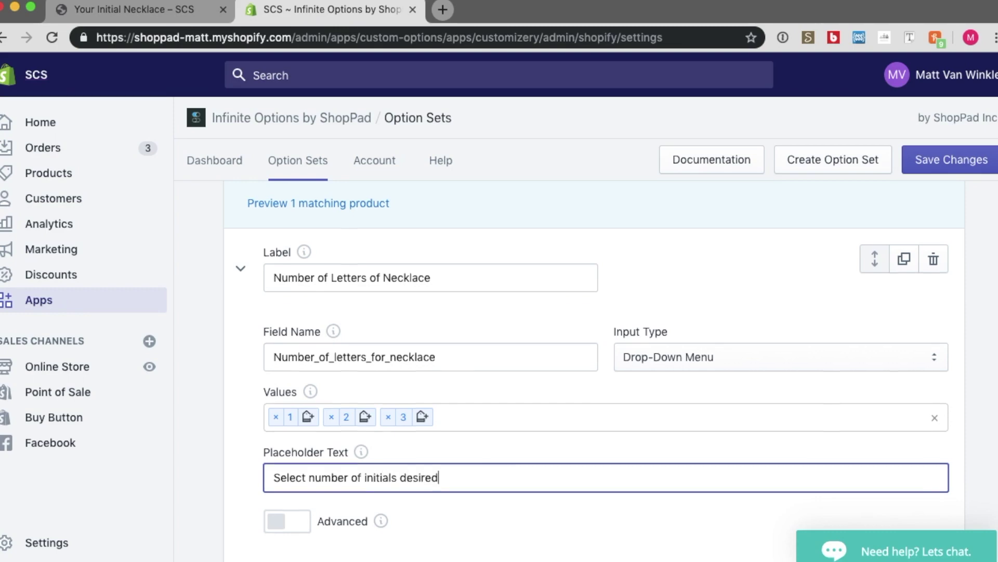
scroll(592, 364, "down", 2)
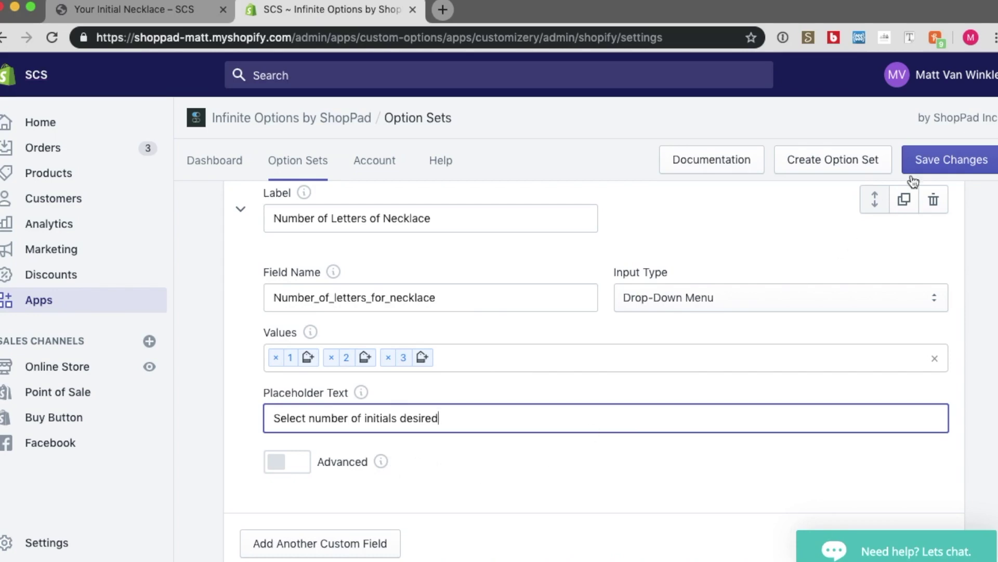
left_click(923, 162)
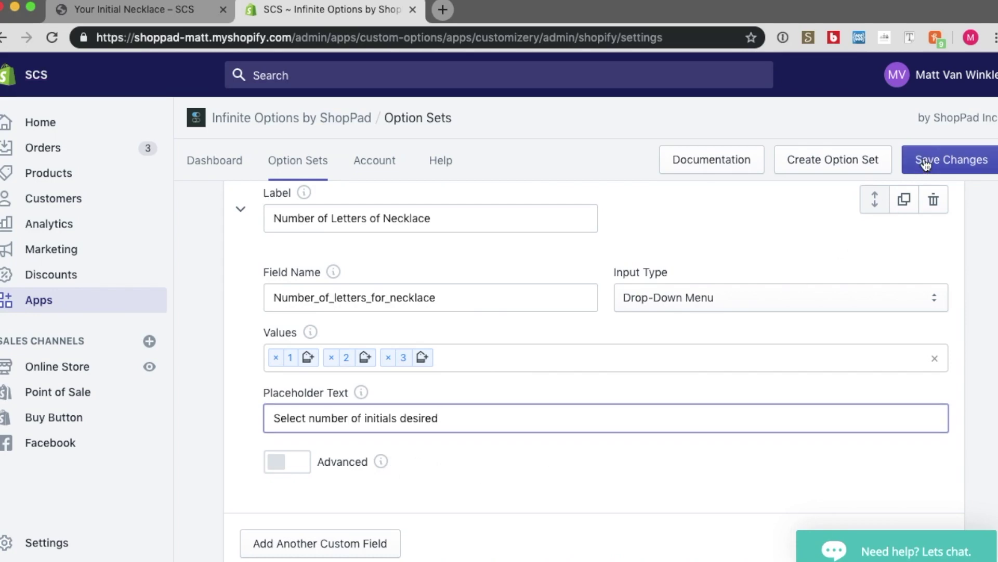
- Reload the necklace page and try 1, 2 and 3 in Number of Letters of Necklace, ending on 1
left_click(145, 11)
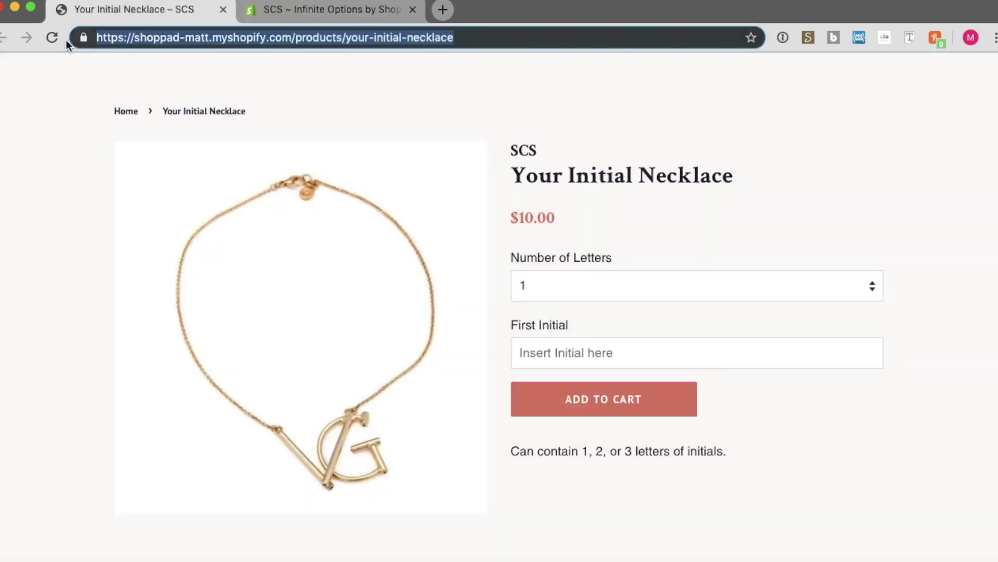
left_click(52, 39)
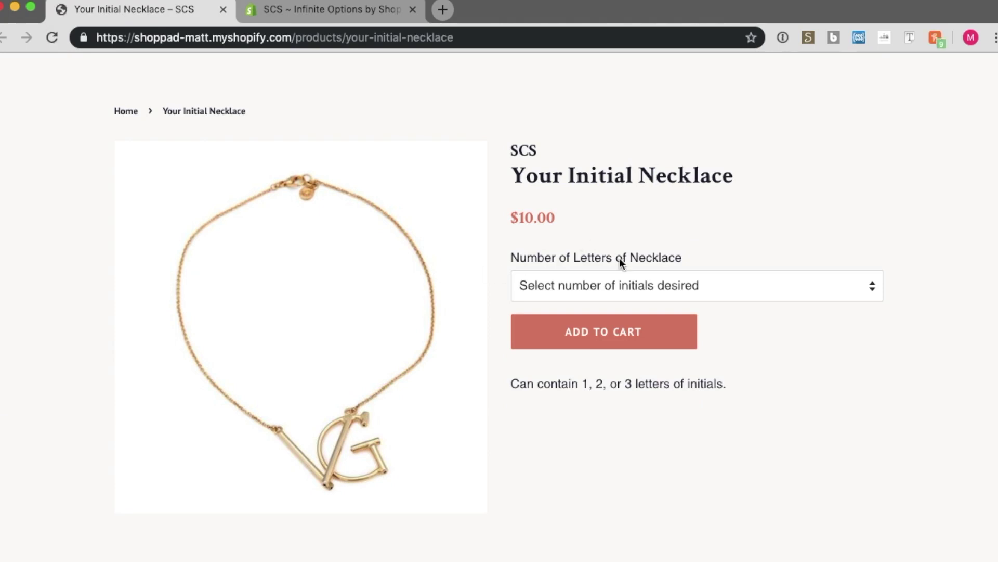
left_click(670, 291)
left_click(662, 302)
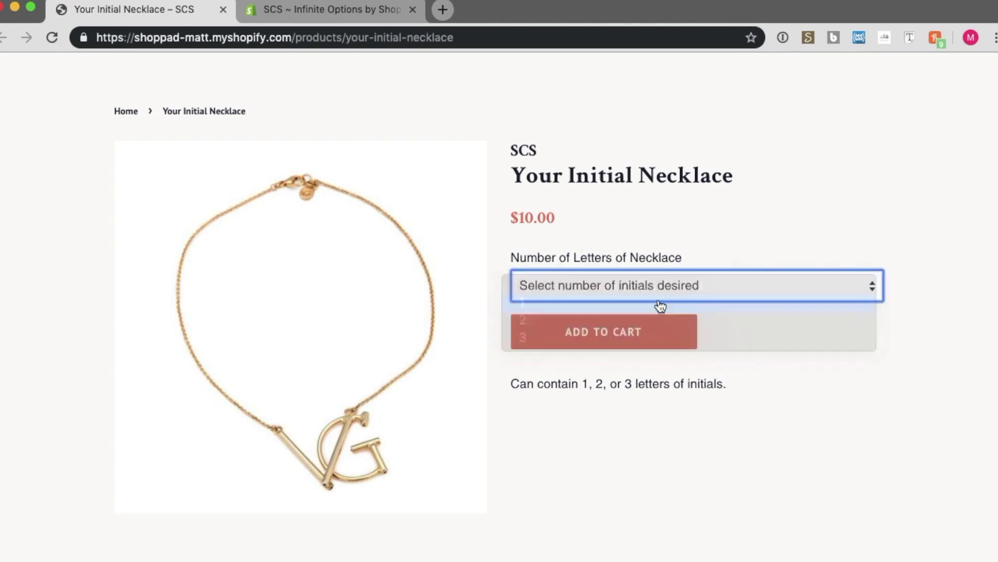
left_click(661, 298)
left_click(660, 306)
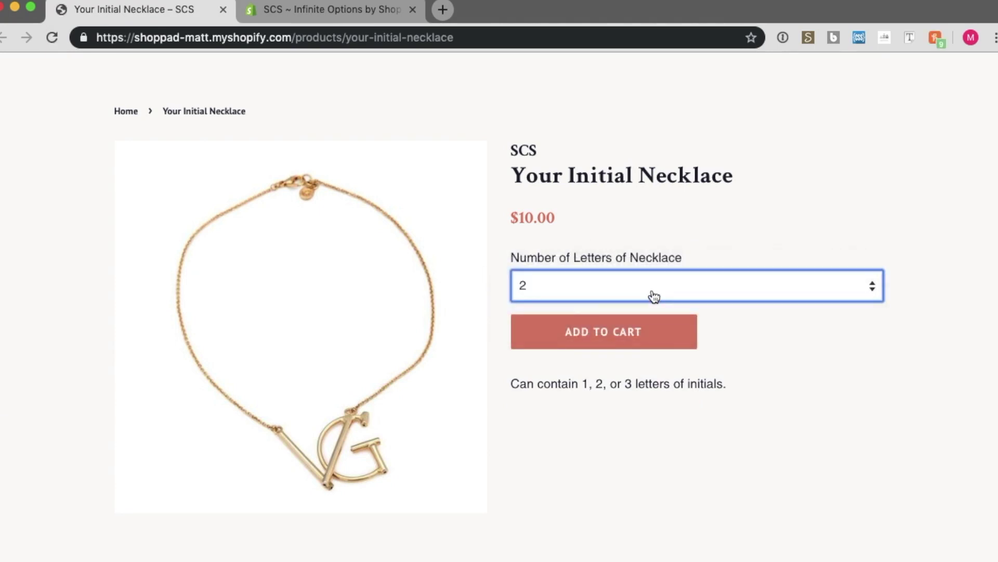
left_click(654, 295)
left_click(649, 307)
left_click(649, 307)
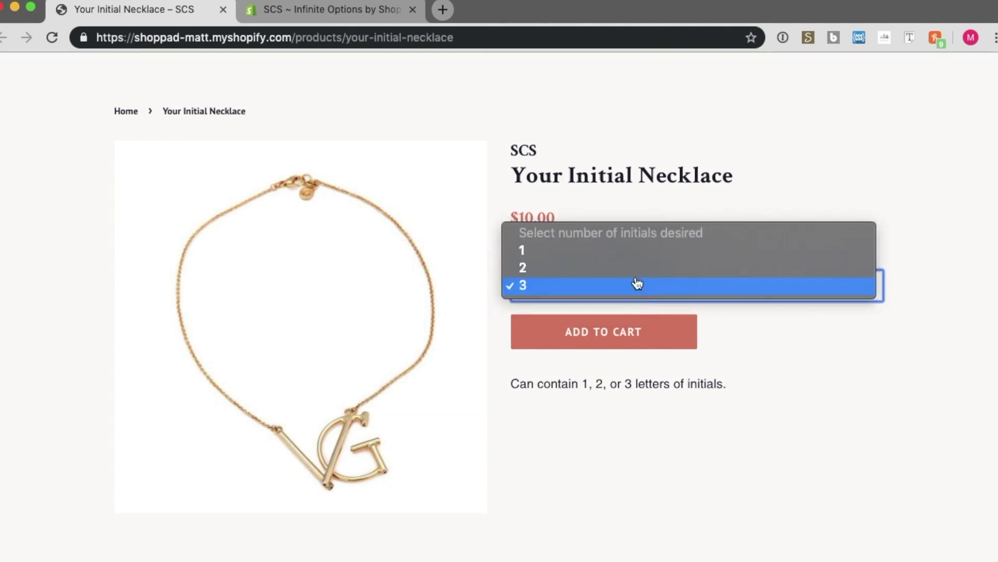
left_click(630, 251)
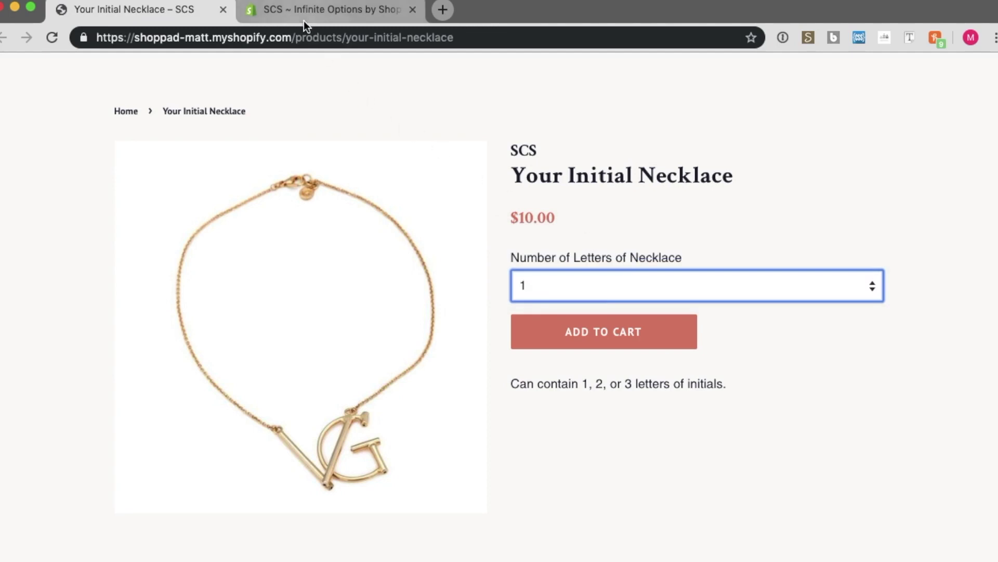
- Add another custom field to the option set labelled 'Initial 1'
left_click(313, 9)
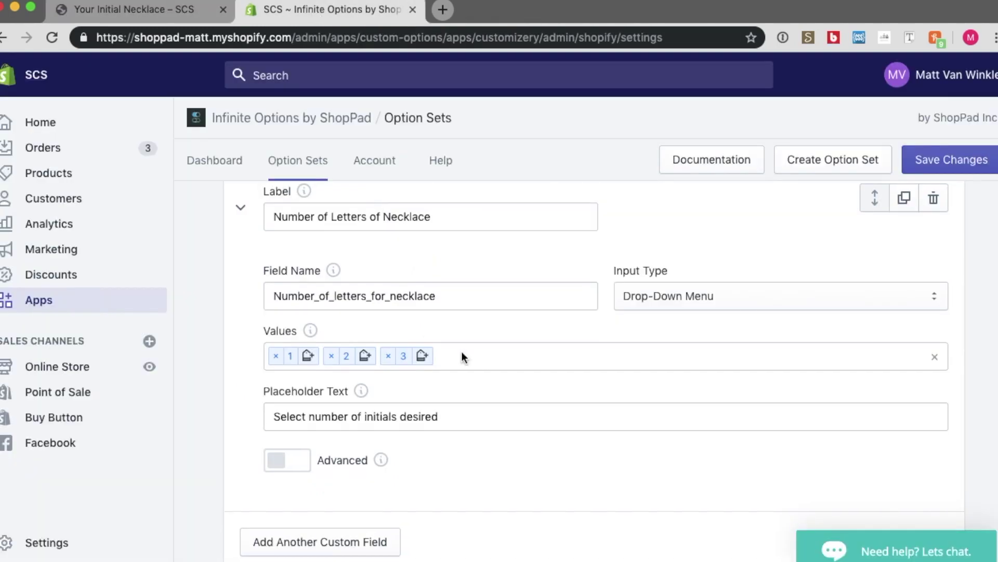
scroll(460, 351, "down", 2)
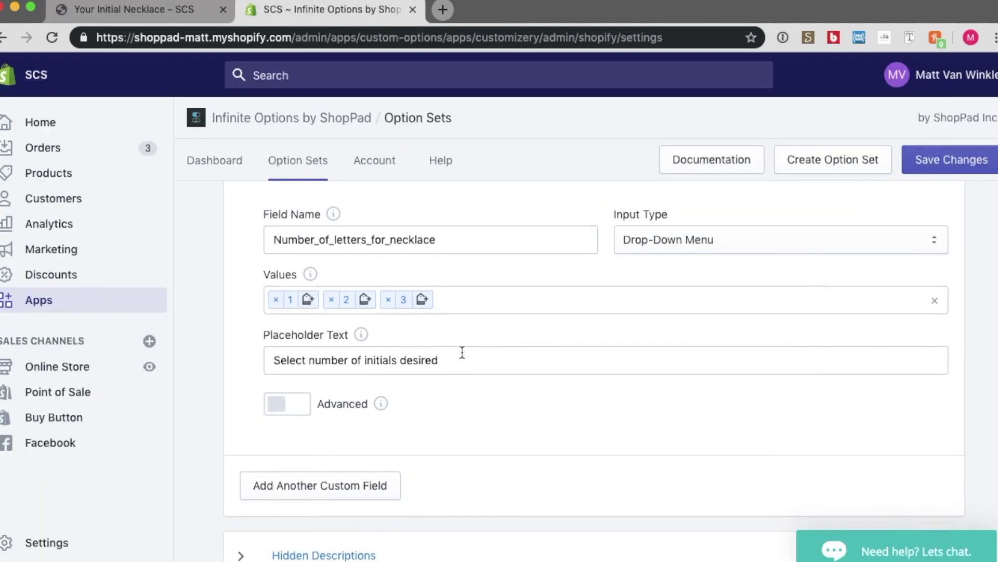
left_click(363, 489)
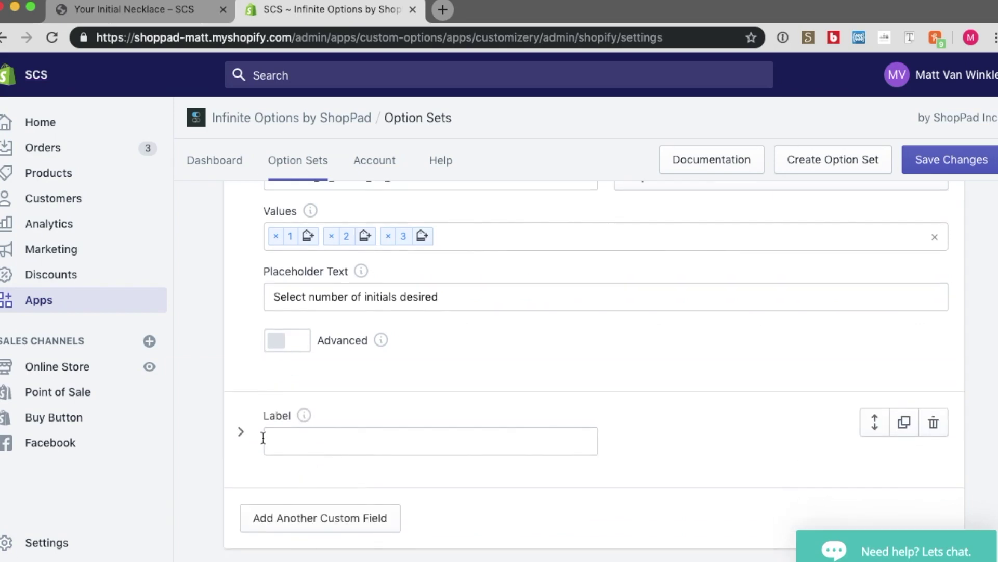
left_click(324, 446)
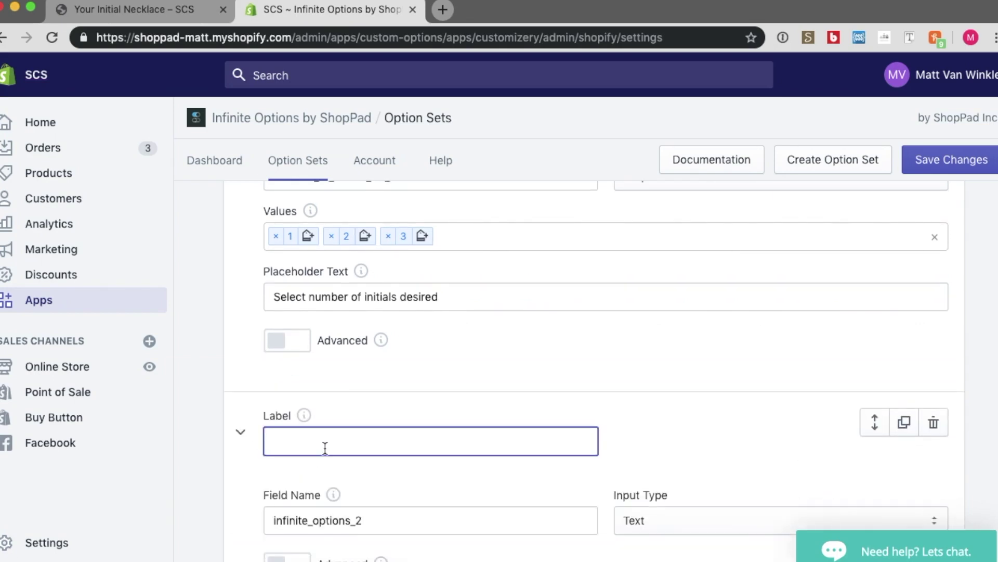
type("Initial 1")
- Name the field Initial_1 and switch on its advanced settings
left_click(376, 520)
double_click(376, 520)
type("Initial")
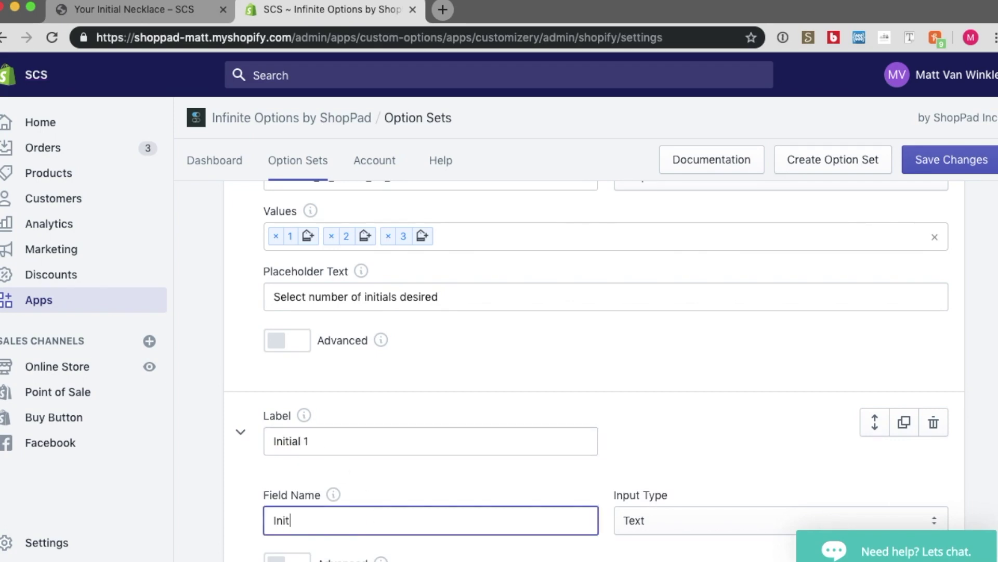
type("_1")
scroll(595, 464, "down", 3)
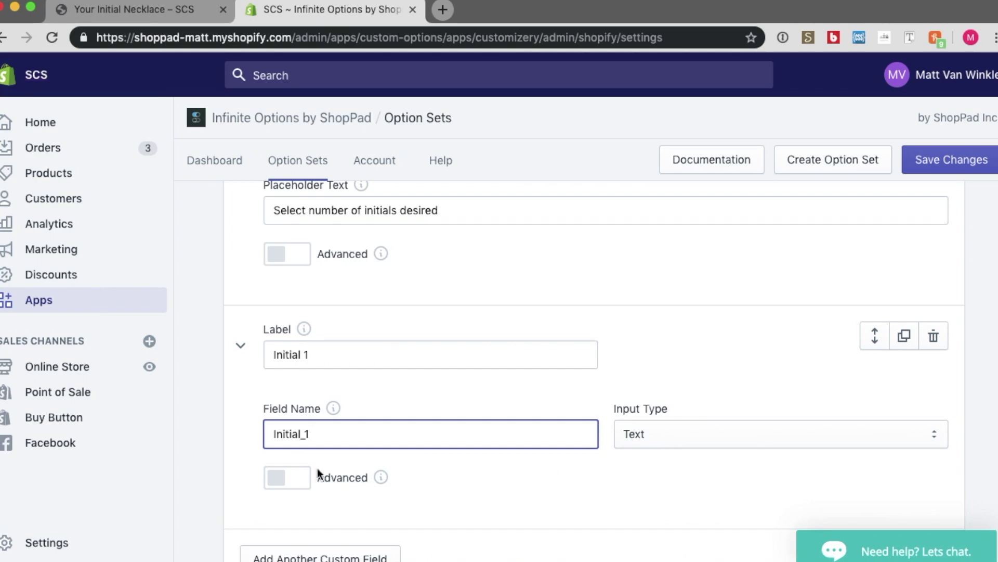
left_click(286, 477)
scroll(286, 478, "down", 3)
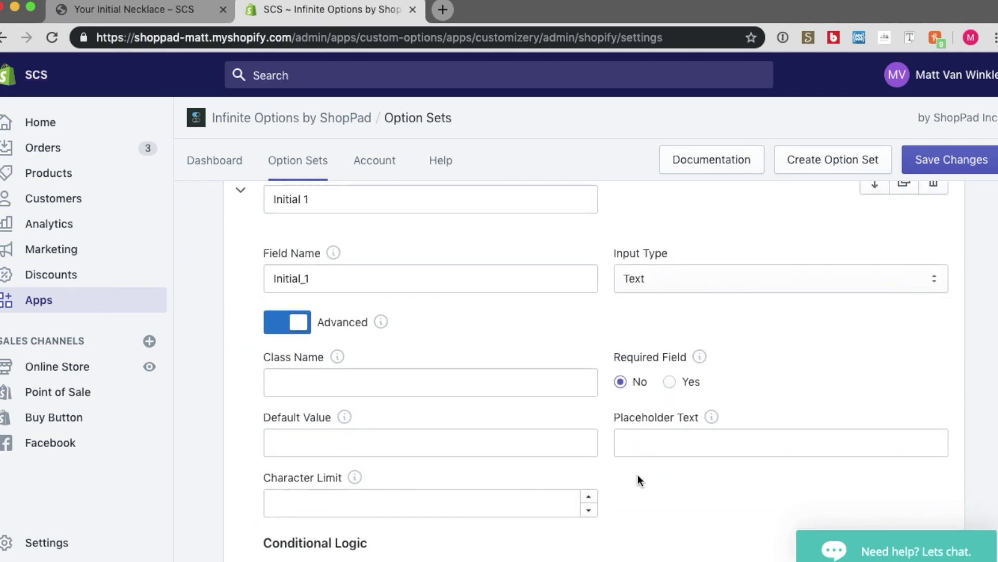
- Give Initial 1 the placeholder text 'Add Initial Here'
left_click(674, 448)
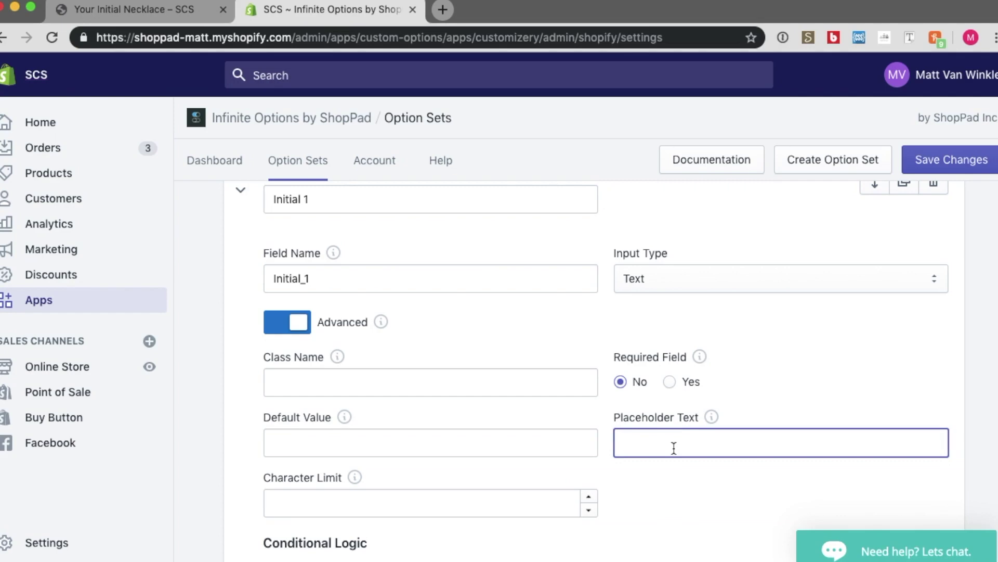
type("Add Initial here")
key("BackSpace")
key("BackSpace")
key("BackSpace")
key("BackSpace")
type("Here")
scroll(617, 414, "down", 5)
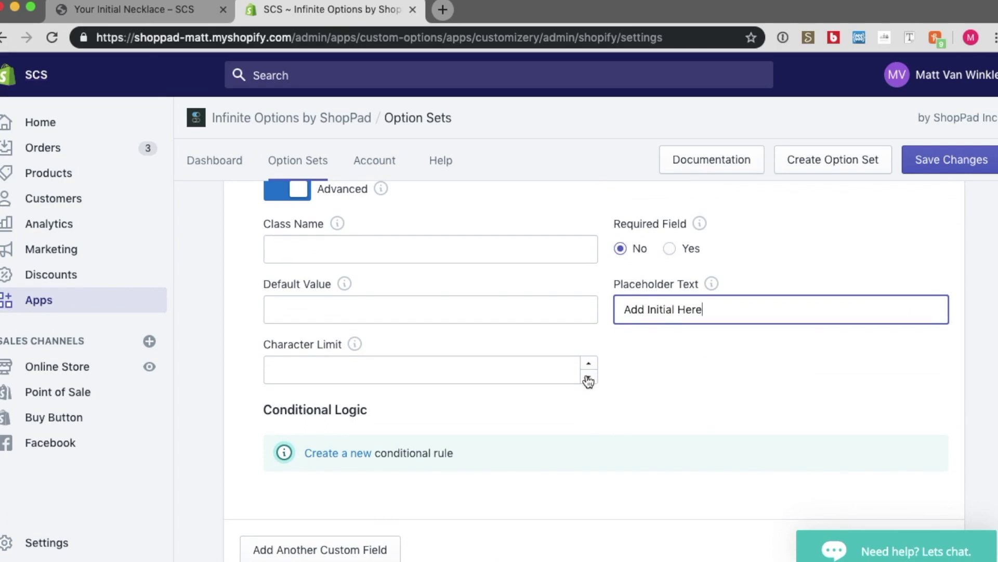
- Set Initial 1's character limit to 1 and save the changes
left_click(541, 374)
type("1")
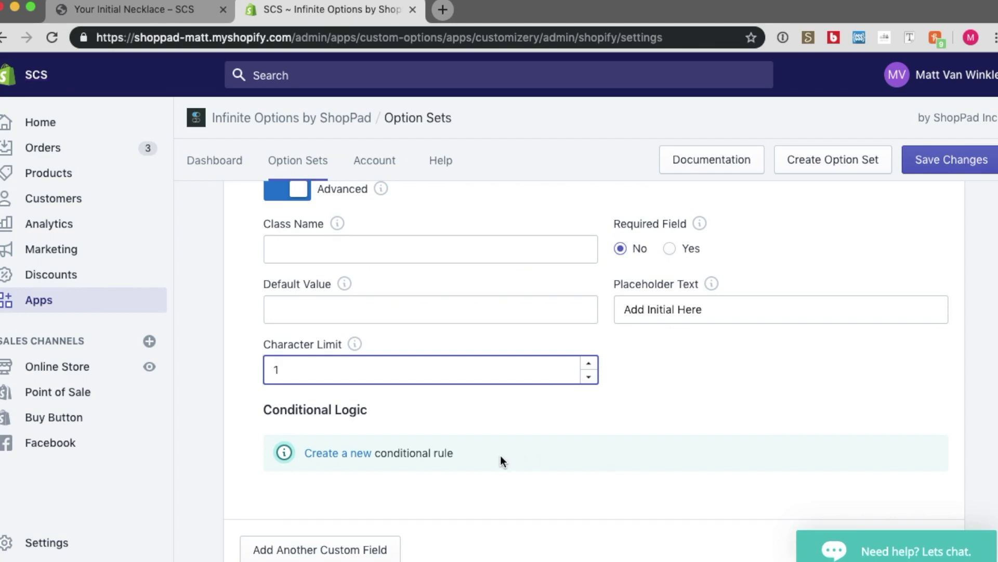
scroll(484, 419, "up", 1)
scroll(483, 419, "up", 1)
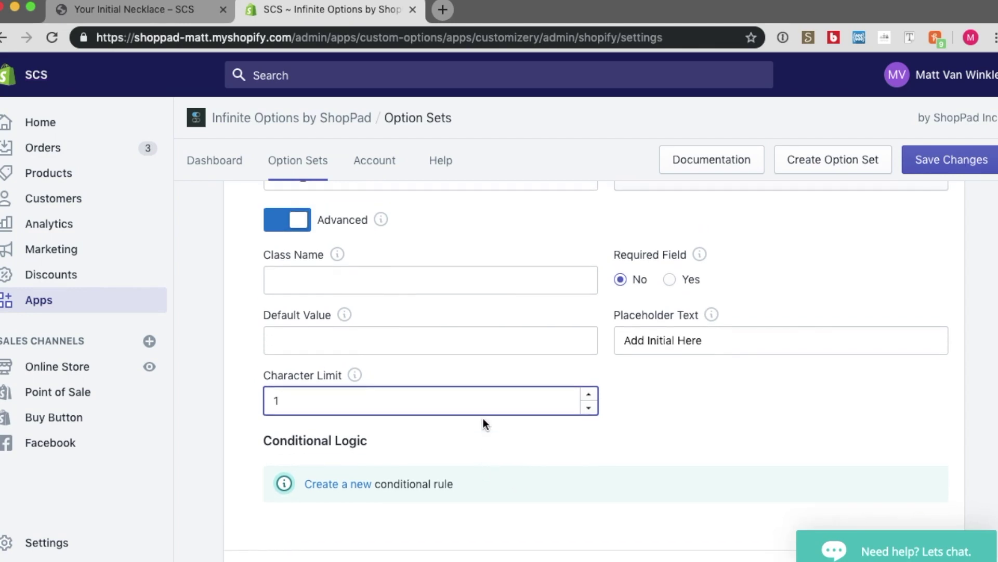
left_click(944, 172)
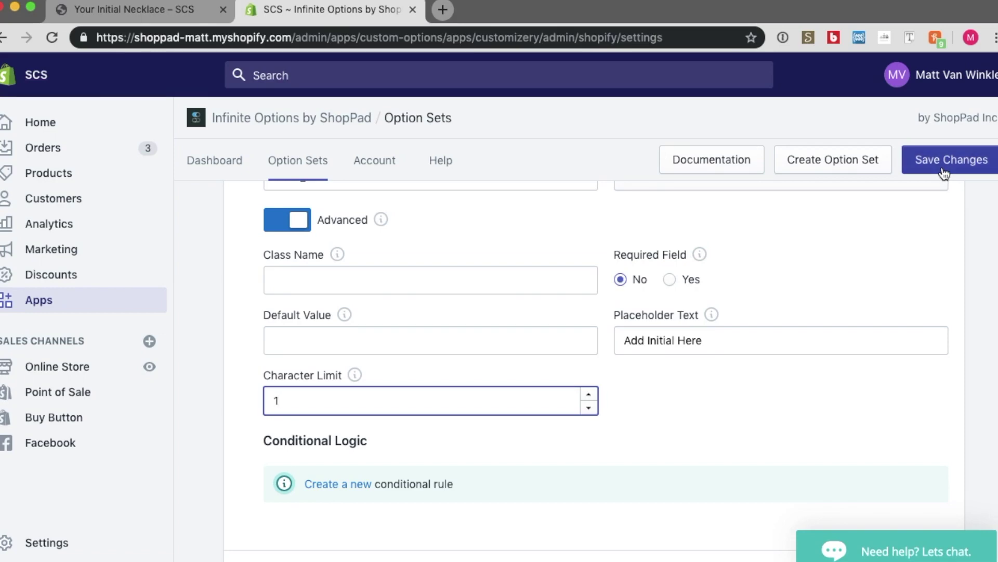
left_click(152, 14)
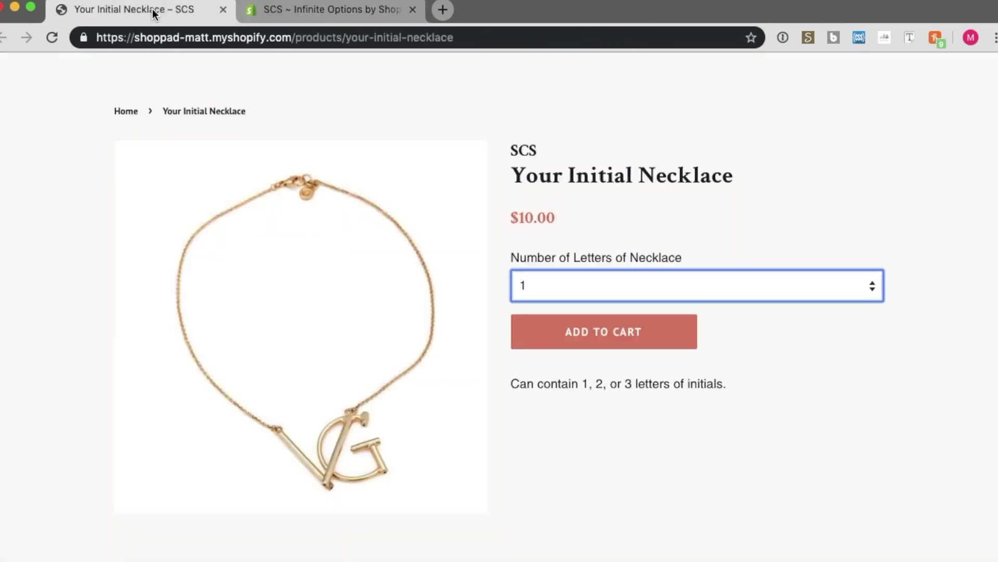
left_click(47, 35)
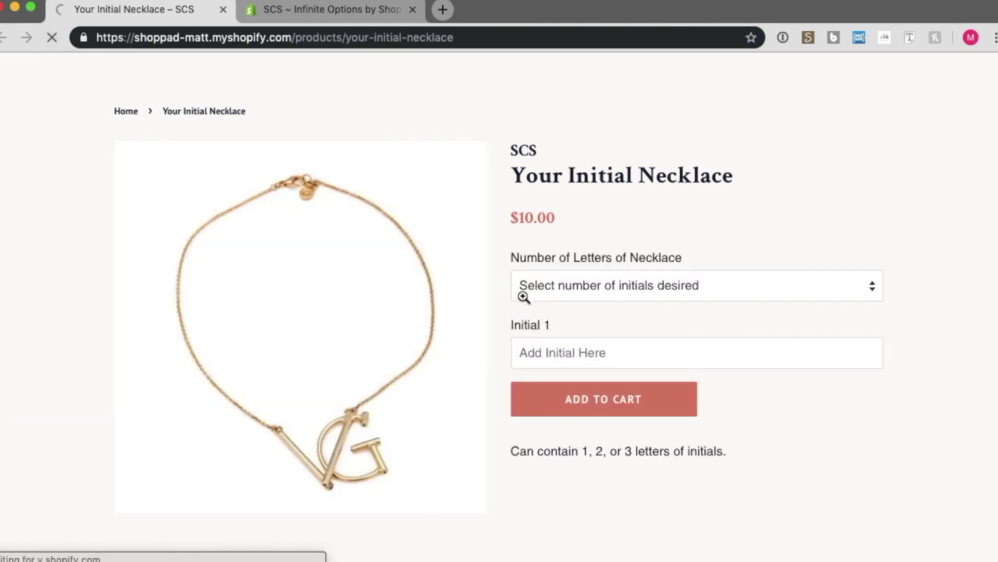
left_click(542, 351)
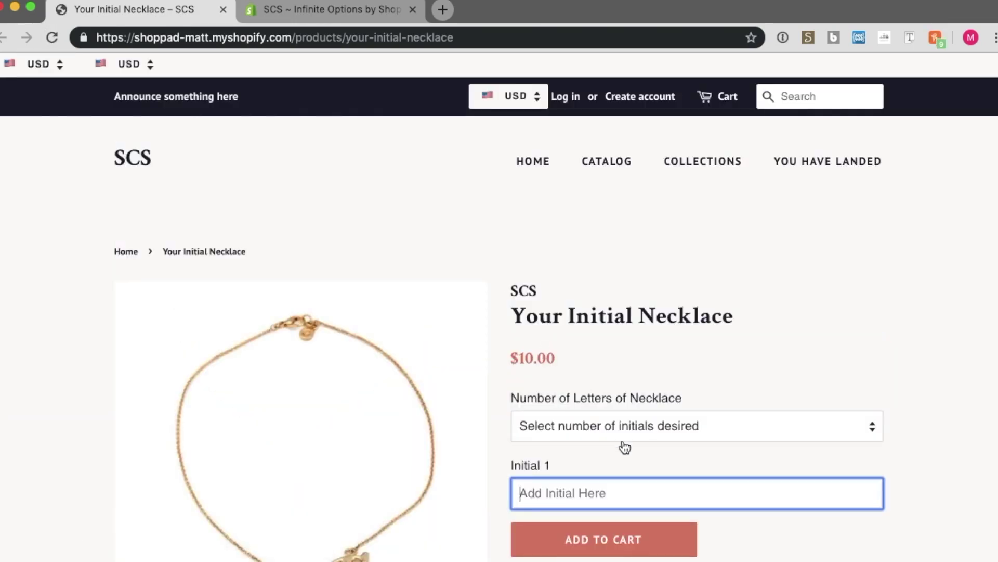
type("a")
key("BackSpace")
left_click(634, 440)
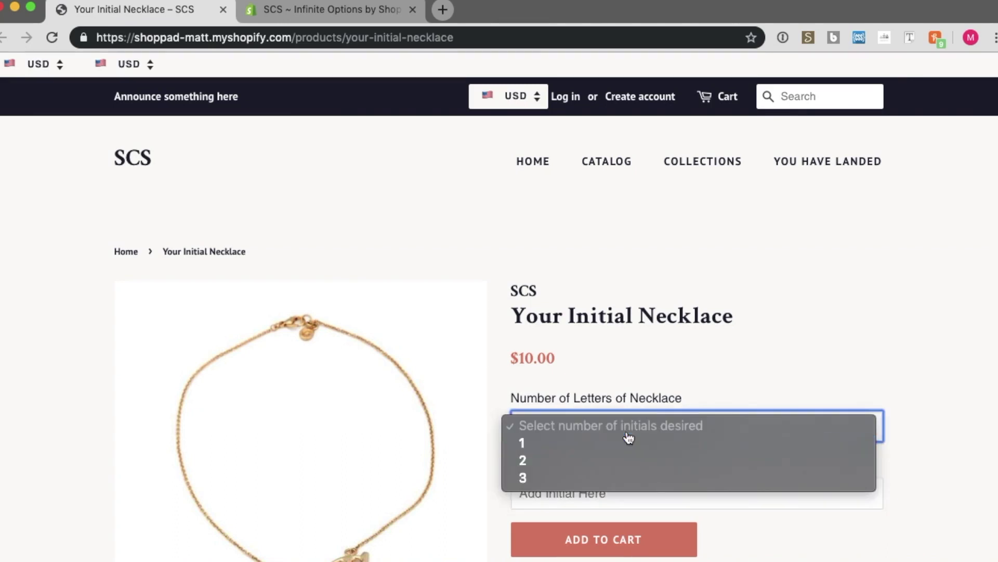
left_click(786, 343)
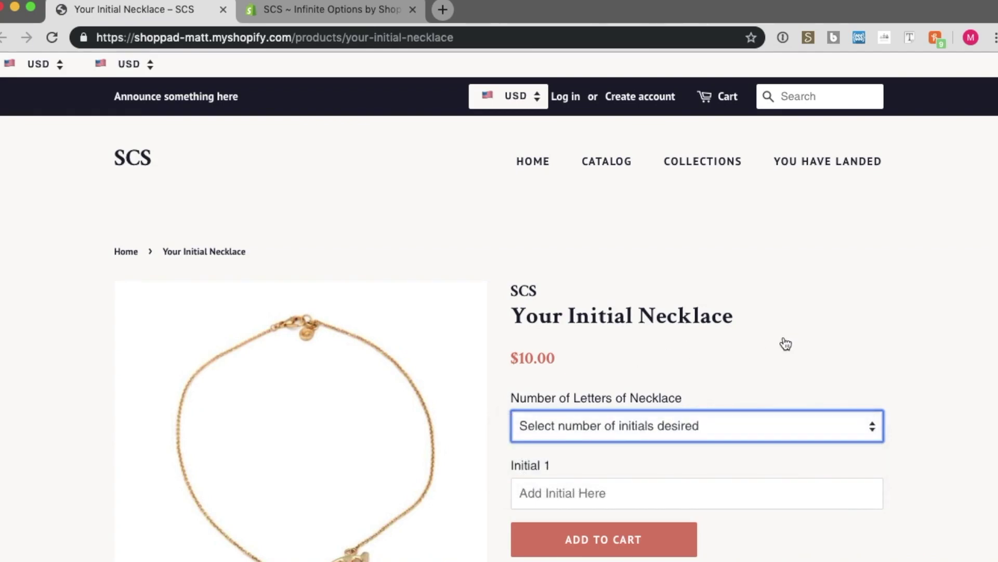
left_click(326, 12)
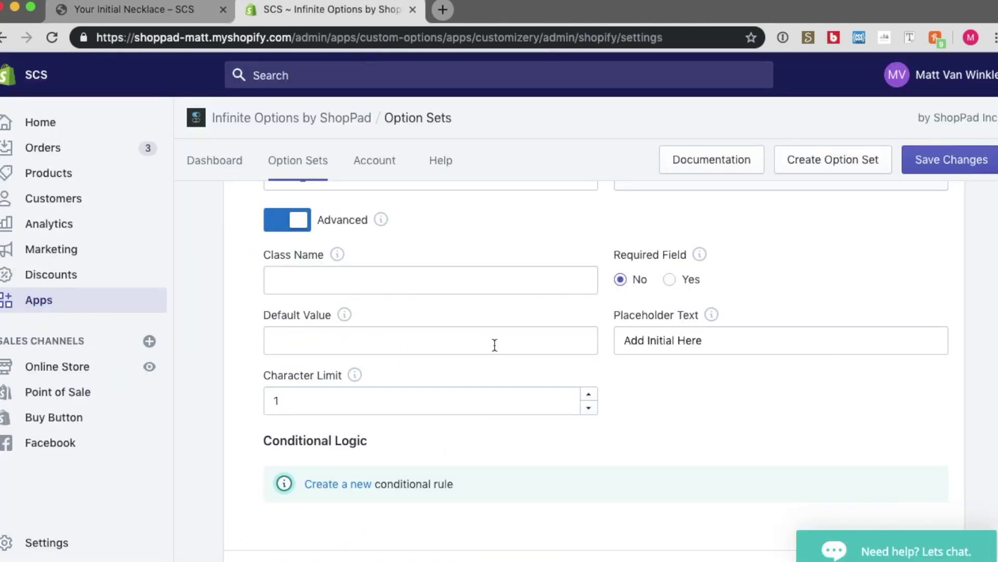
- Add a rule to Initial 1: show only when Number_of_letters_for_necklace is greater than 0
scroll(494, 344, "up", 2)
scroll(494, 344, "down", 2)
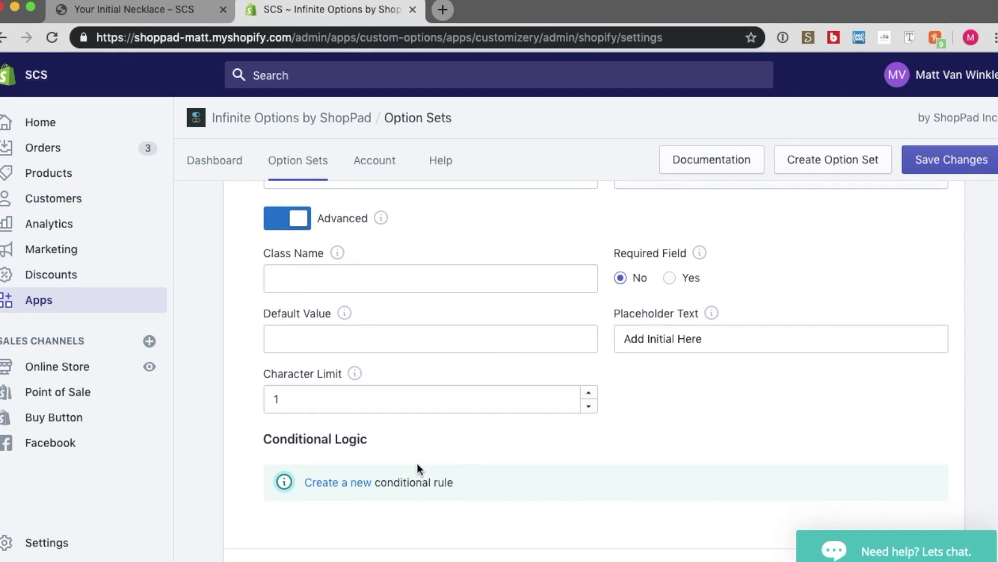
left_click(330, 483)
scroll(332, 485, "down", 1)
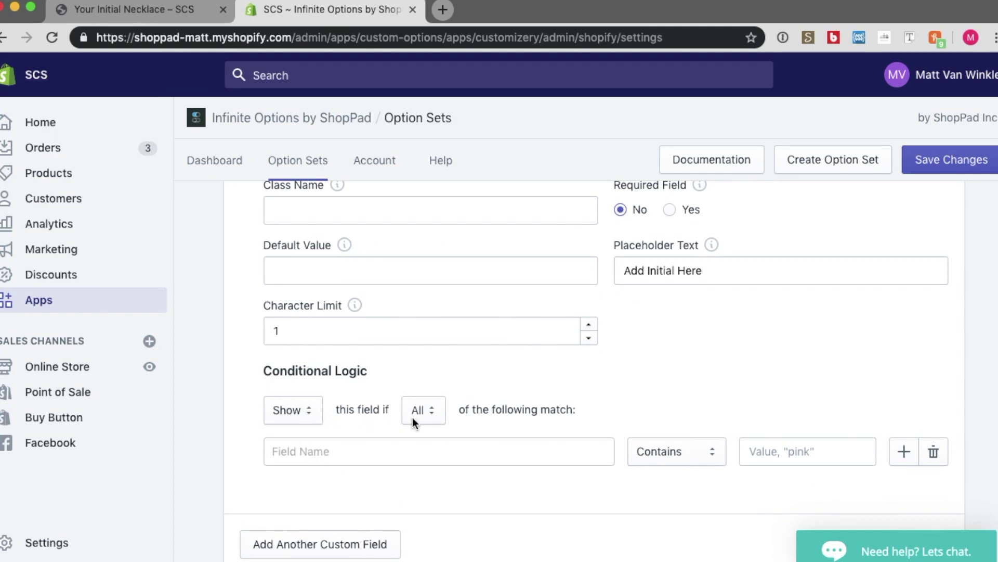
left_click(372, 451)
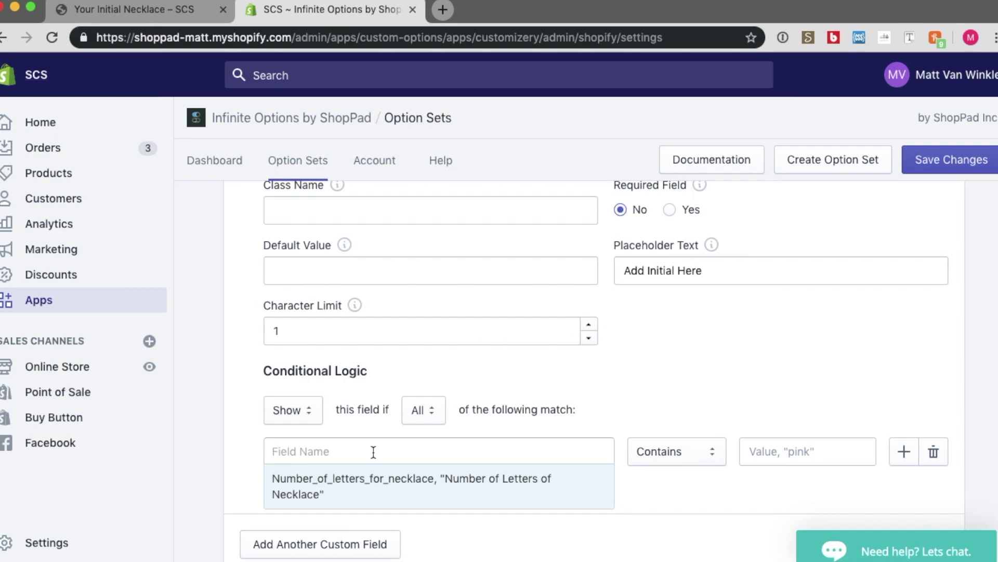
left_click(378, 490)
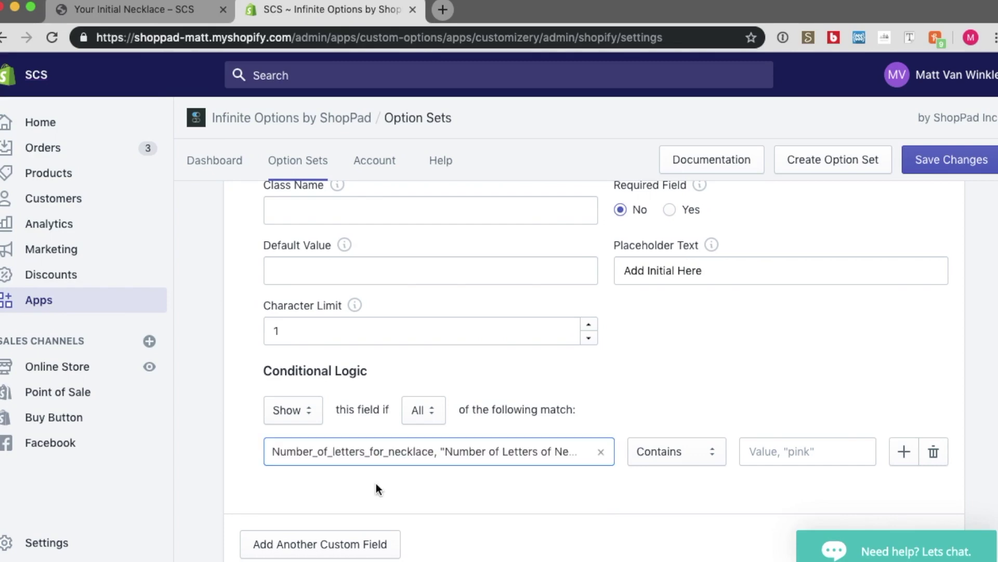
left_click(666, 447)
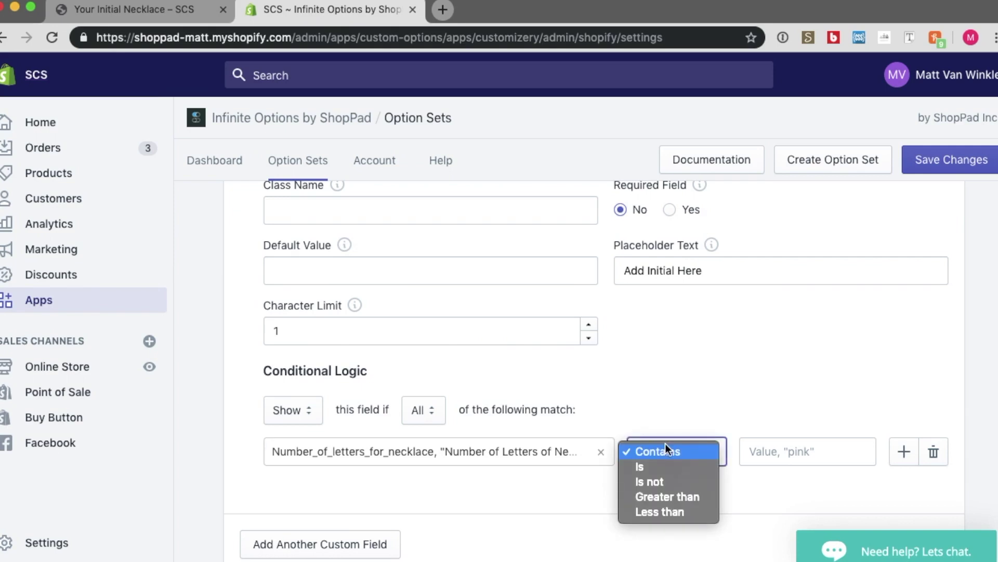
left_click(681, 498)
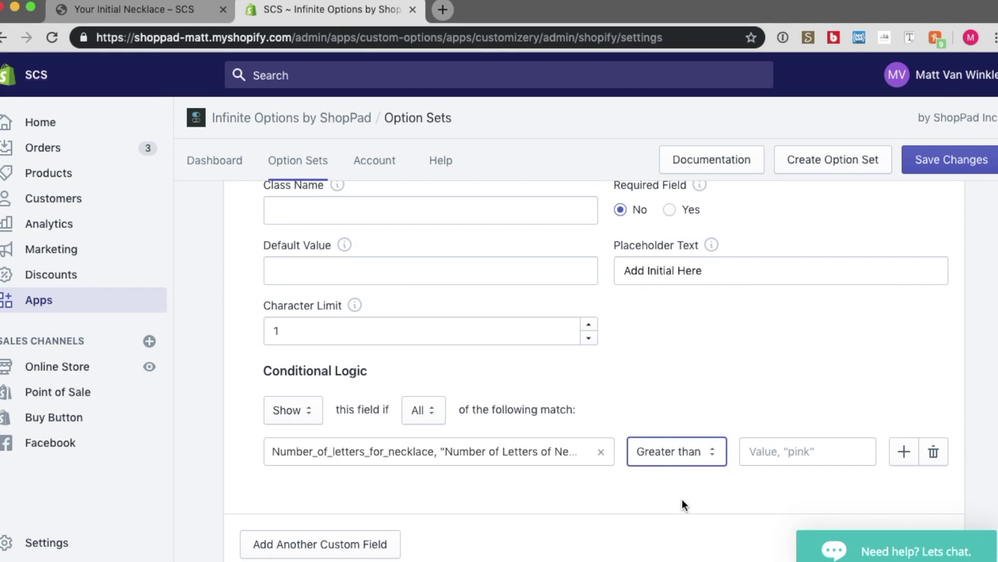
left_click(783, 457)
type("0")
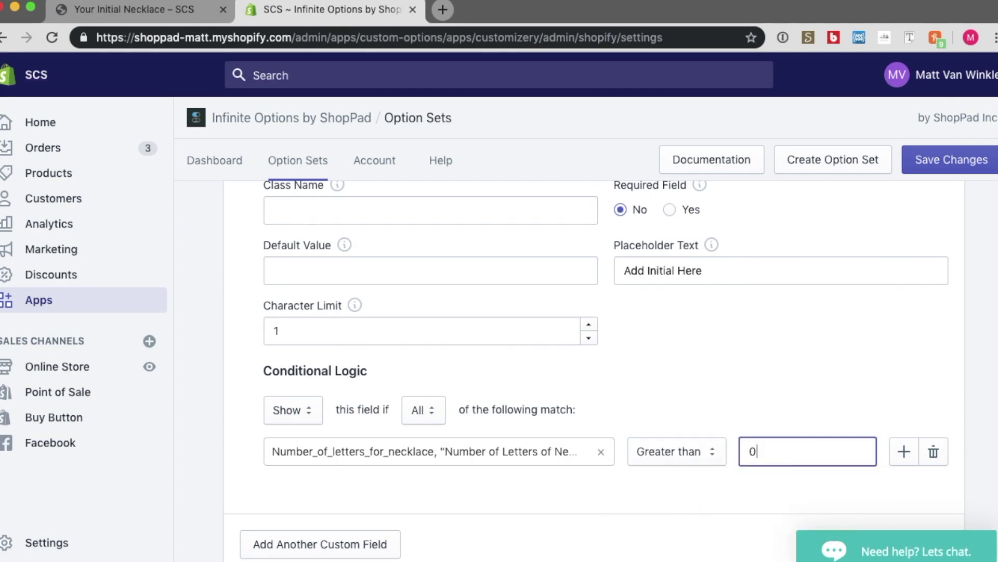
left_click(745, 386)
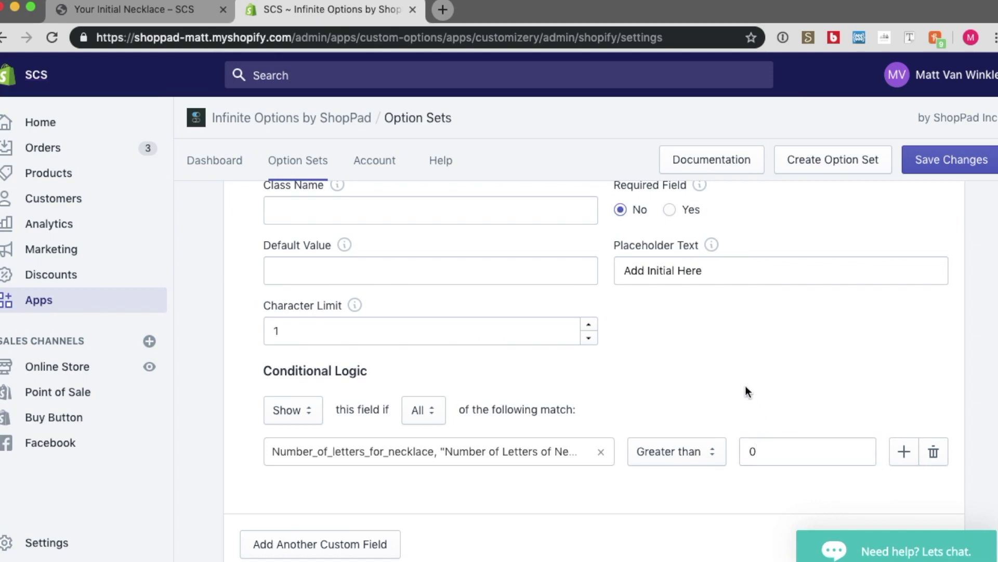
left_click(782, 450)
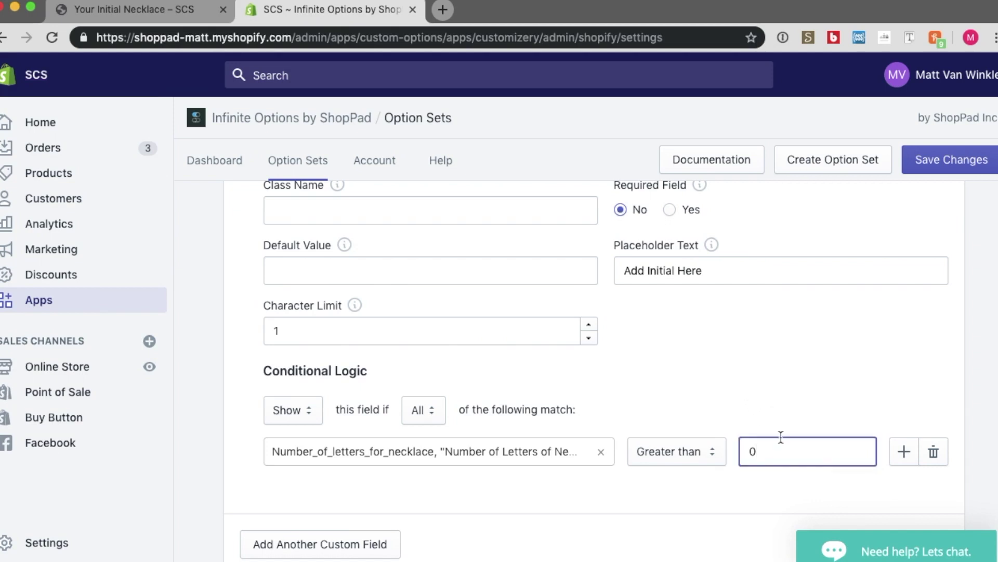
left_click(782, 420)
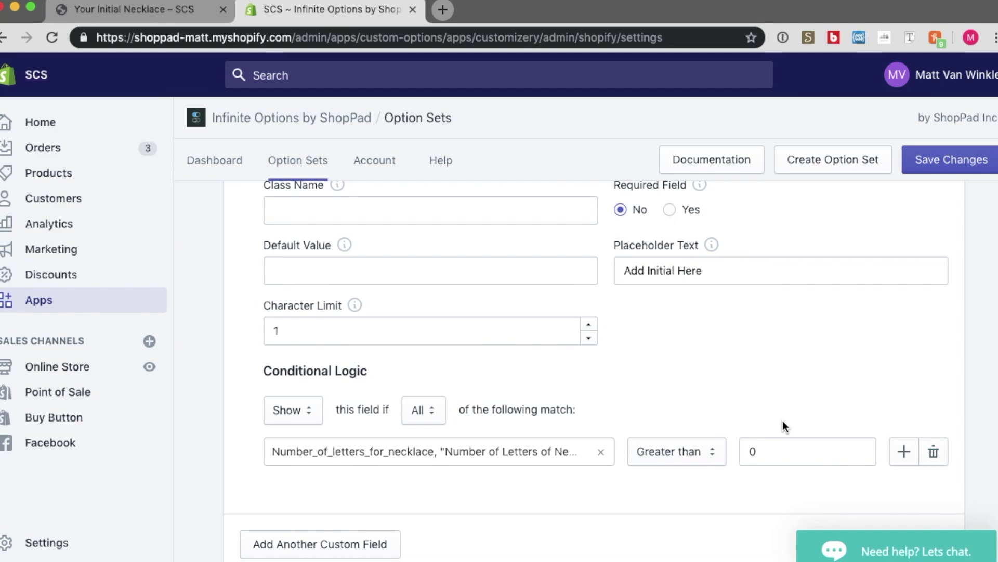
- Save the option set with the new Initial 1 rule
scroll(782, 420, "up", 10)
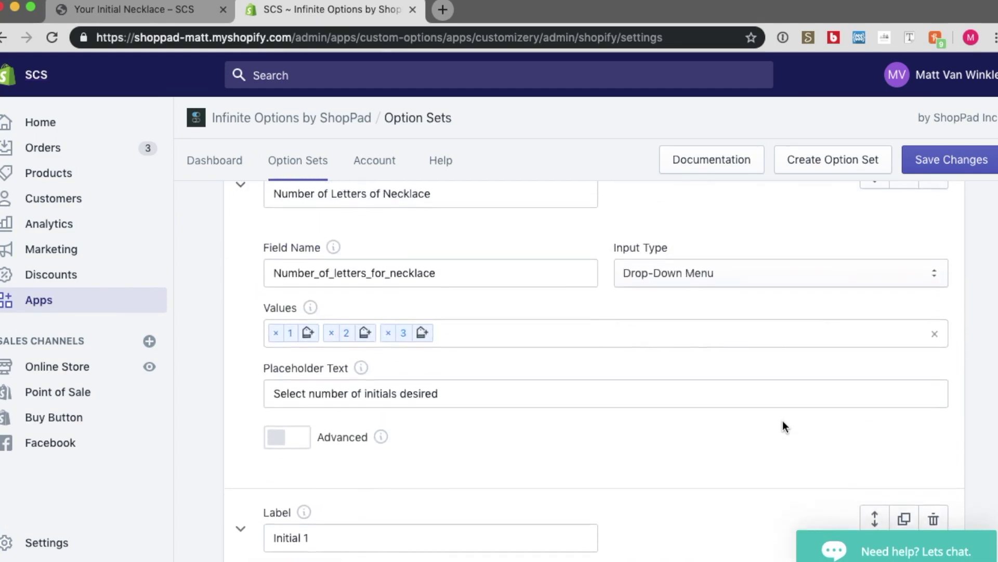
scroll(782, 420, "up", 2)
mouse_move(310, 358)
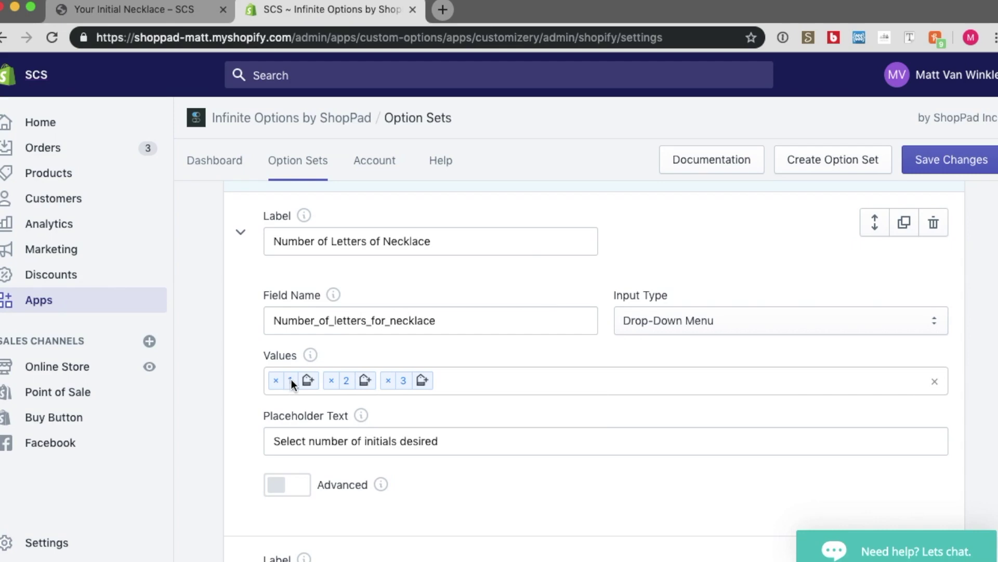
scroll(510, 387, "down", 10)
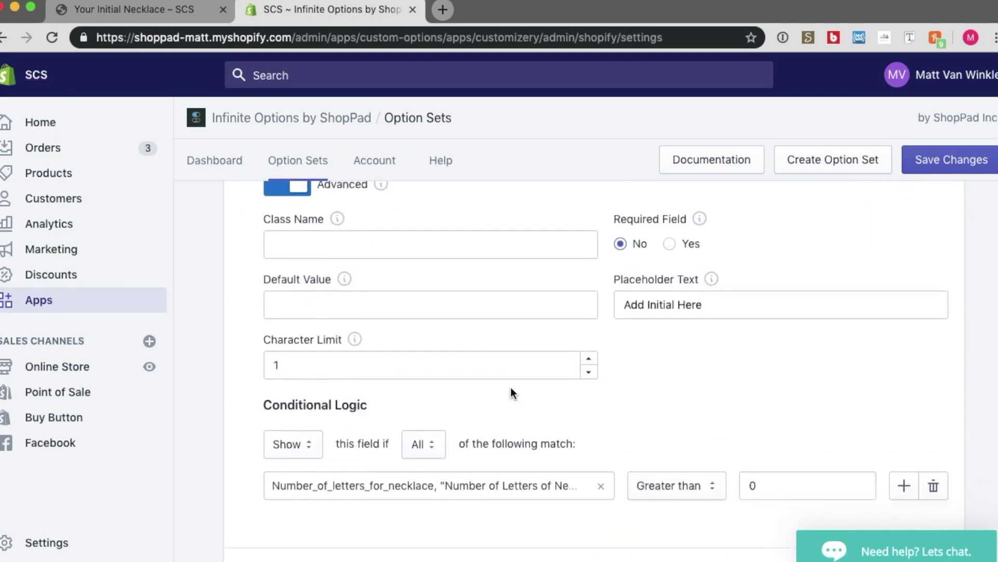
scroll(511, 387, "down", 1)
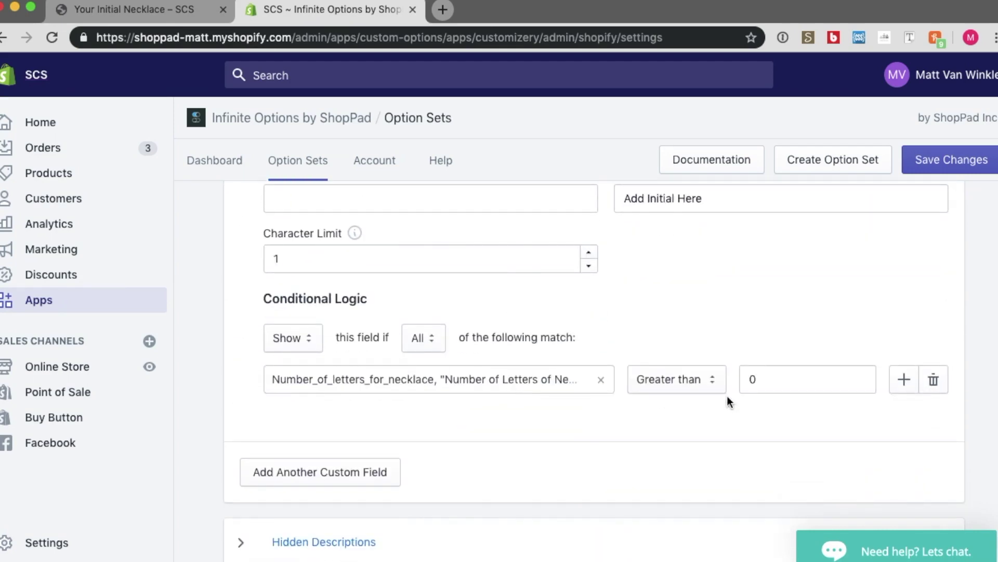
left_click(932, 158)
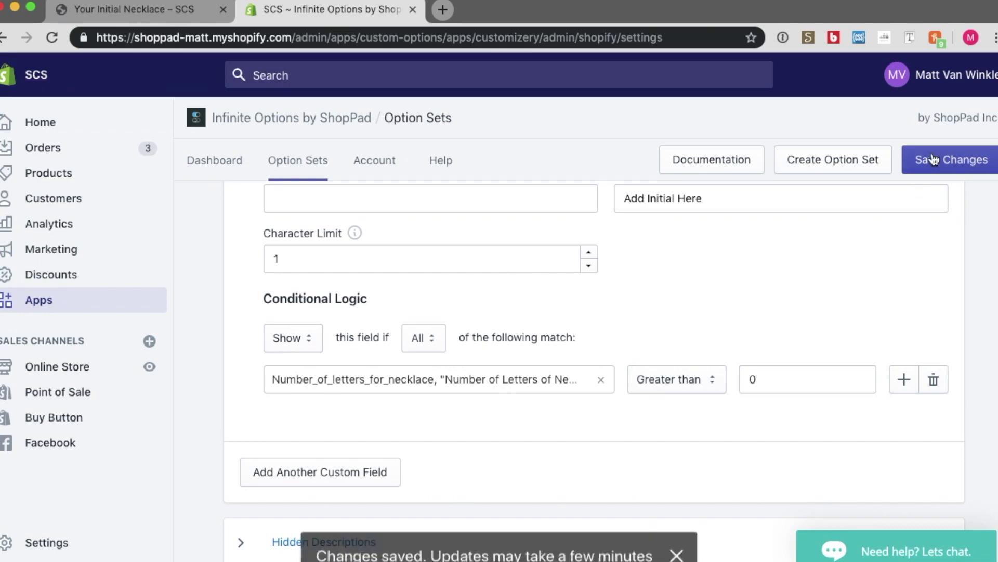
- Reload the storefront necklace page and try 1, 3 and 2 letters to check Initial 1 appears
left_click(104, 8)
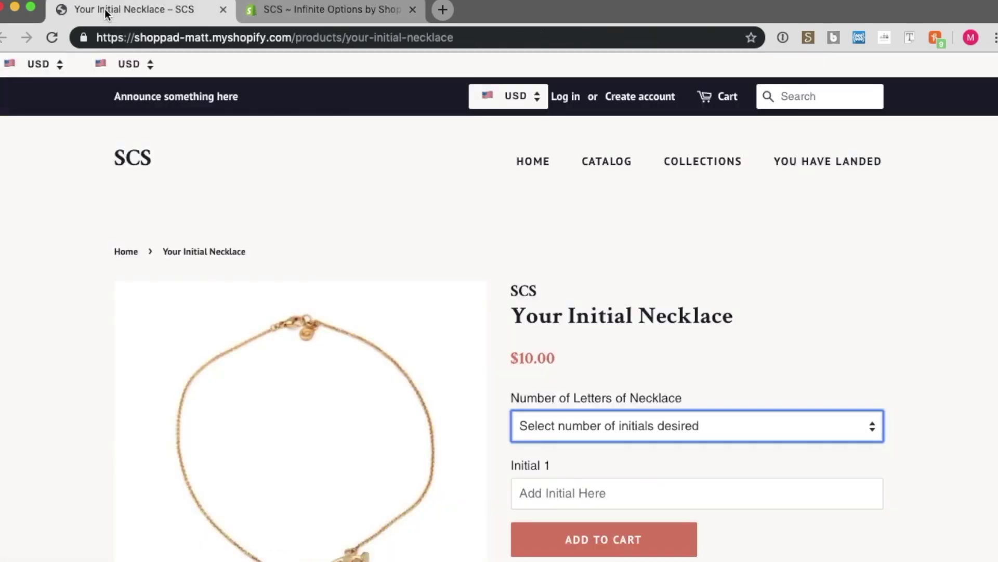
left_click(54, 37)
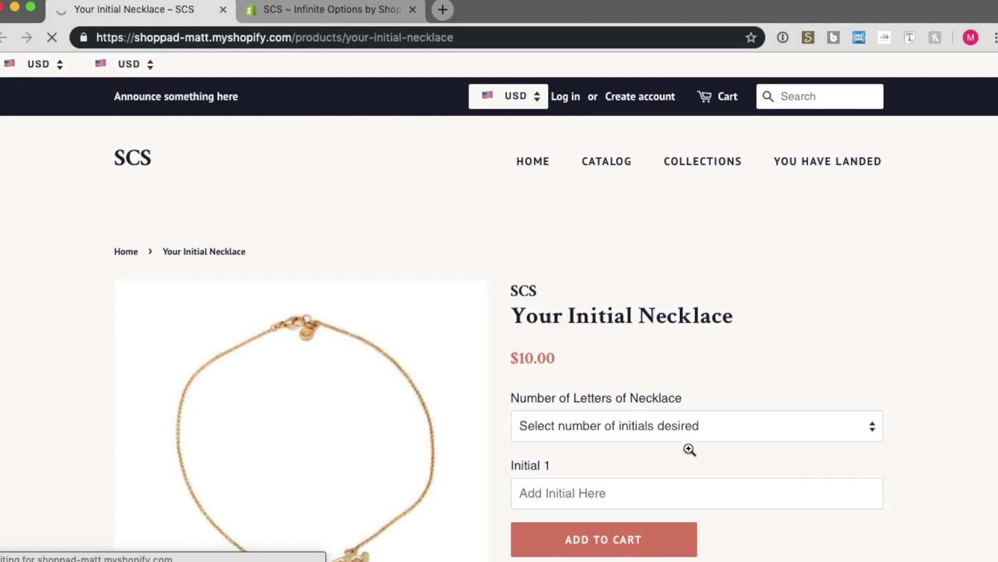
left_click(619, 435)
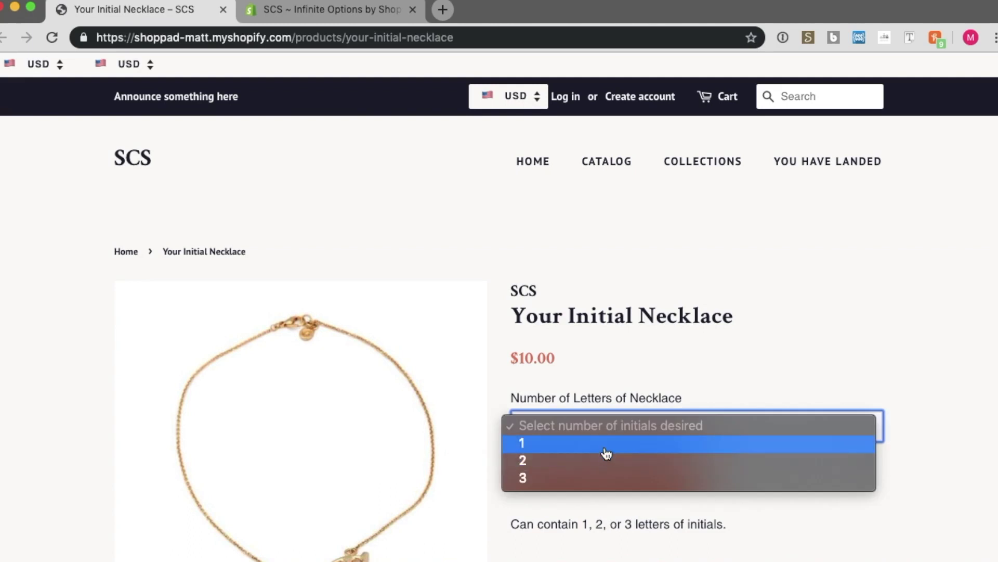
left_click(607, 448)
left_click(608, 437)
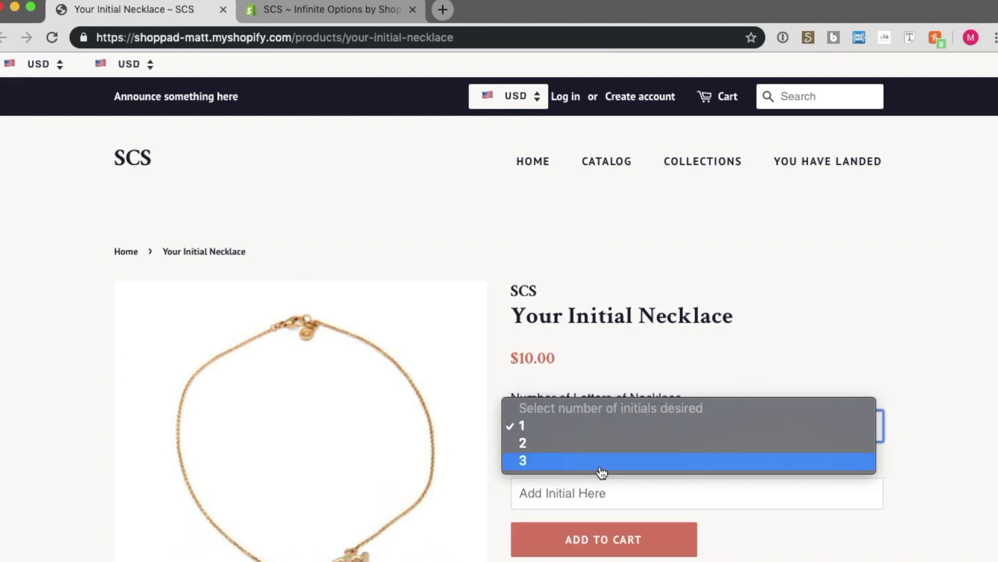
left_click(604, 462)
left_click(603, 435)
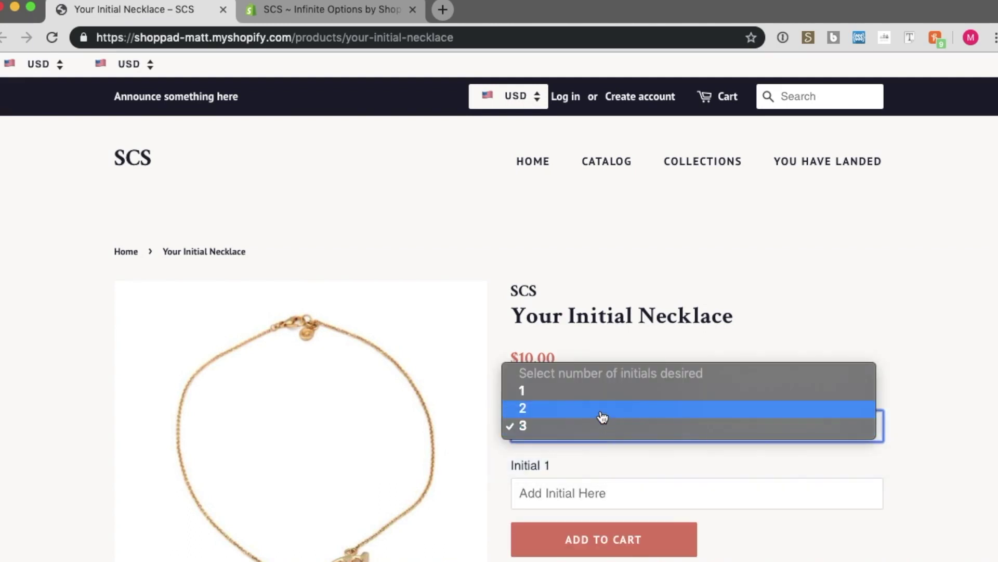
left_click(602, 411)
- Reload the necklace page again and open the letter choices without picking one
left_click(52, 38)
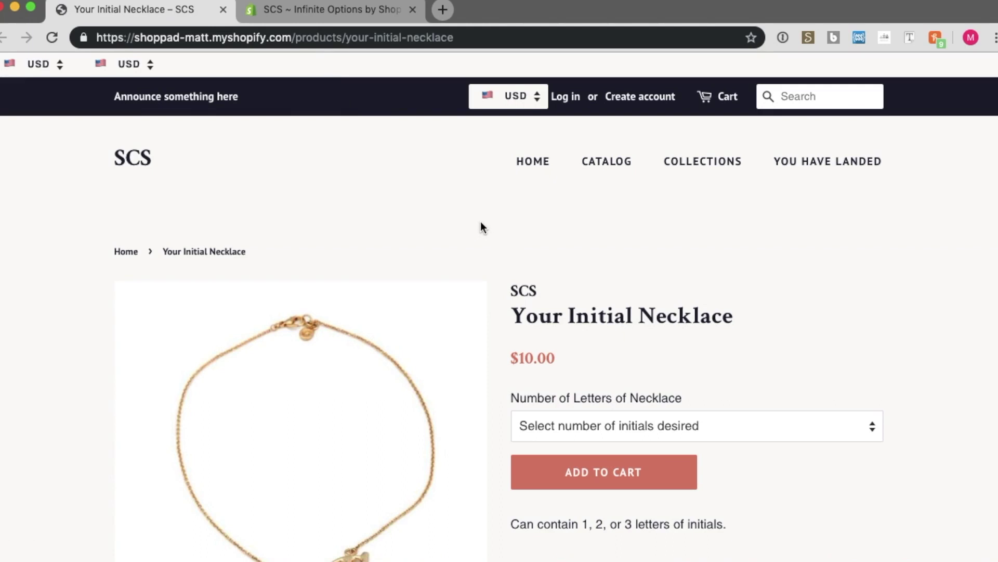
left_click(672, 426)
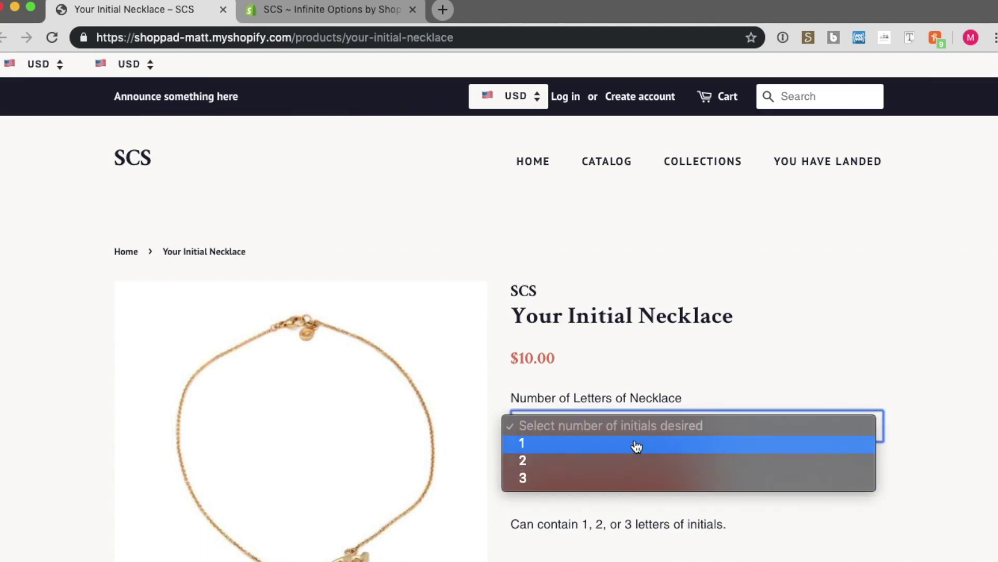
left_click(630, 384)
- Return to the Infinite Options editor and bring the Initial 1 field's label into view
left_click(338, 17)
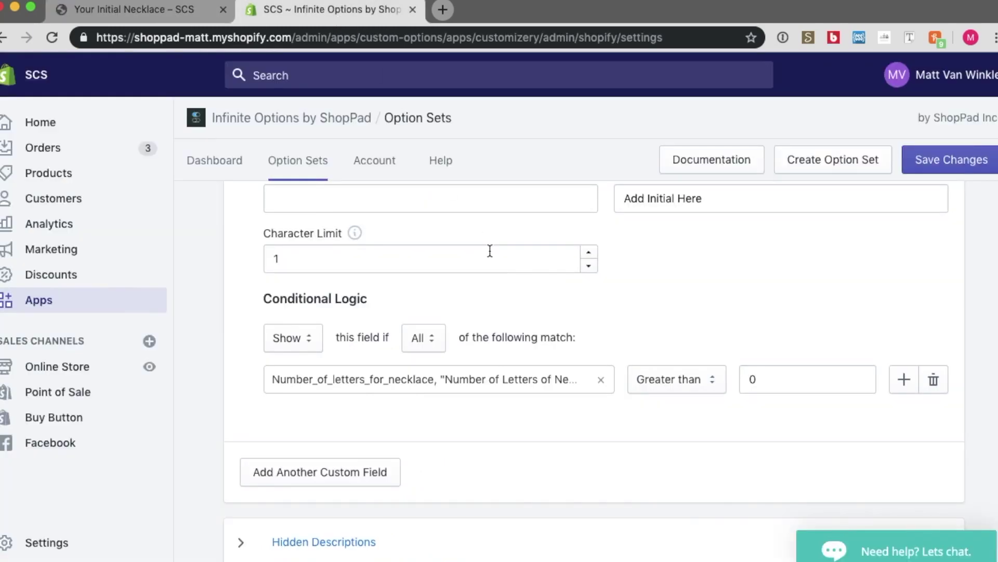
scroll(490, 251, "down", 1)
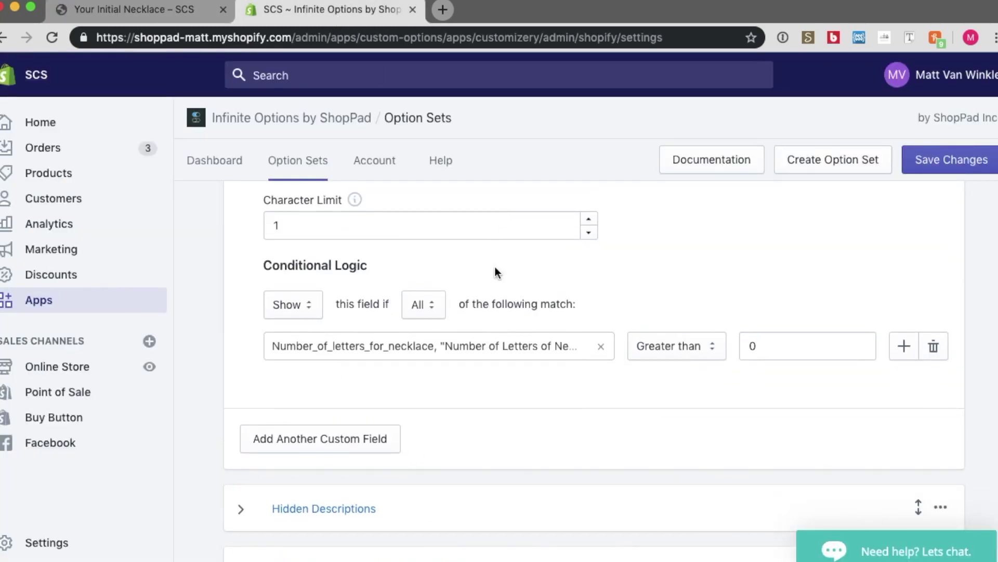
scroll(561, 402, "up", 2)
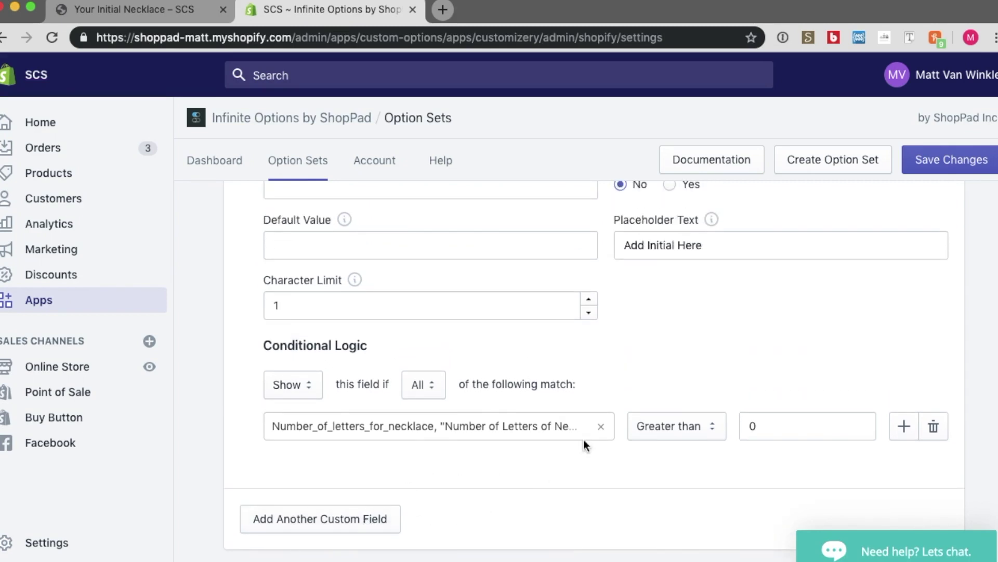
scroll(674, 420, "up", 8)
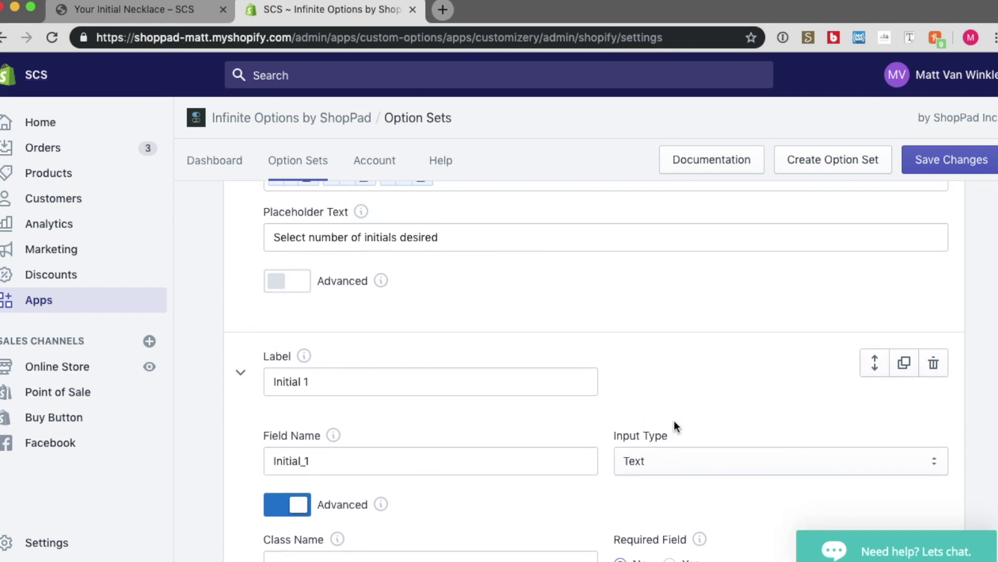
left_click(478, 383)
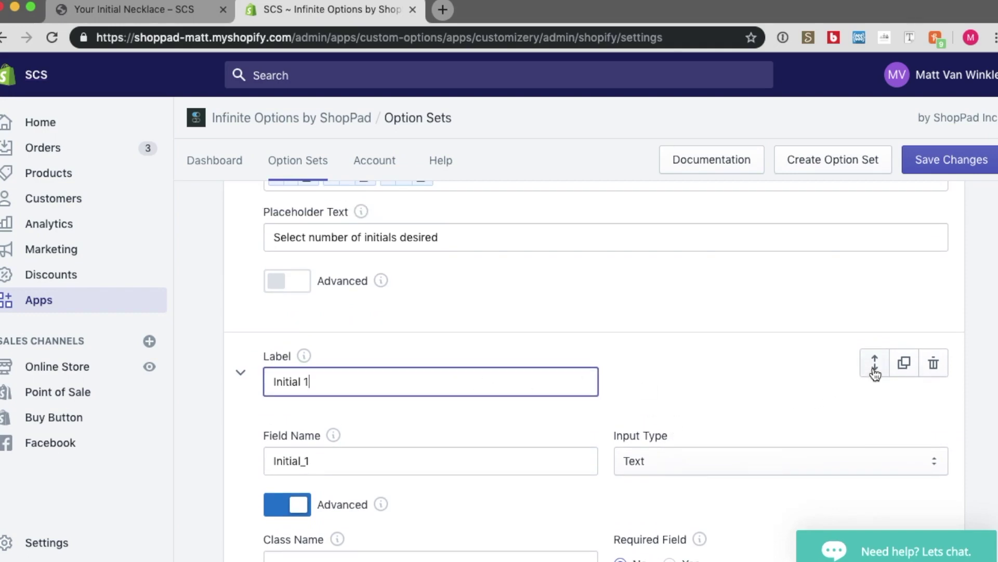
- Duplicate the Initial 1 field and move the original above its copy
left_click(903, 369)
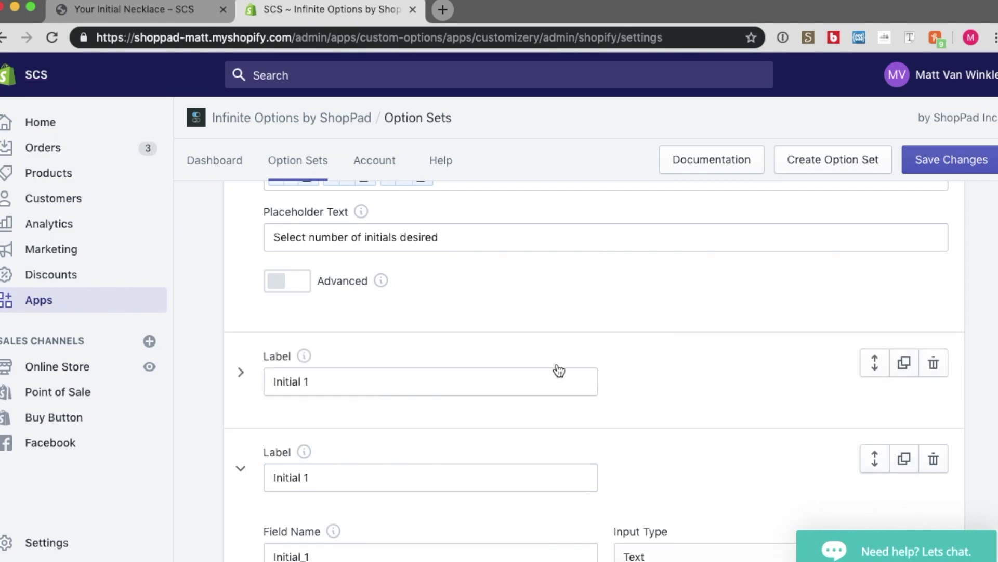
left_click_drag(883, 376, 874, 501)
scroll(876, 502, "down", 6)
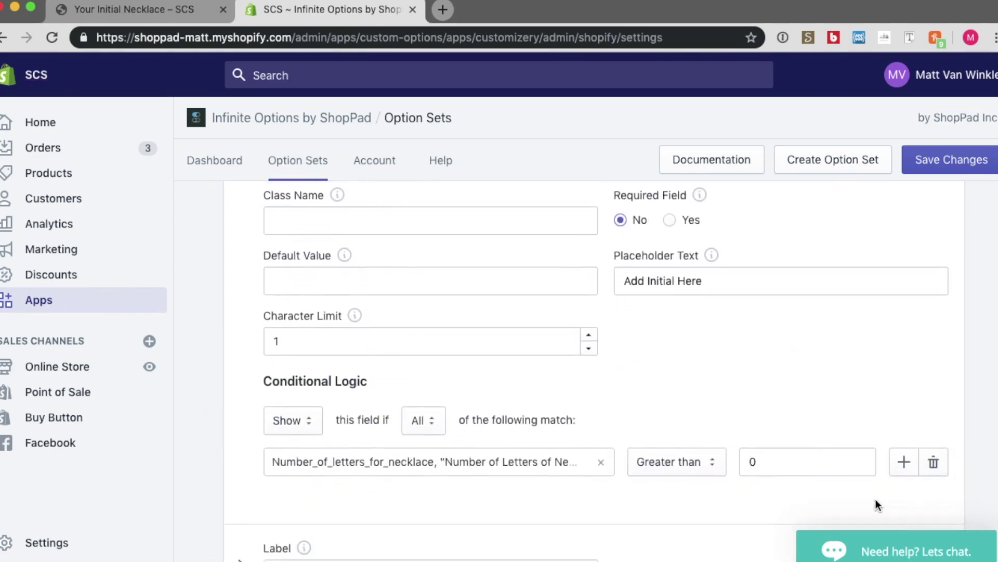
scroll(877, 505, "down", 2)
- Rename the copy's label to Initial 2 and its field name to Initial_2
left_click(417, 471)
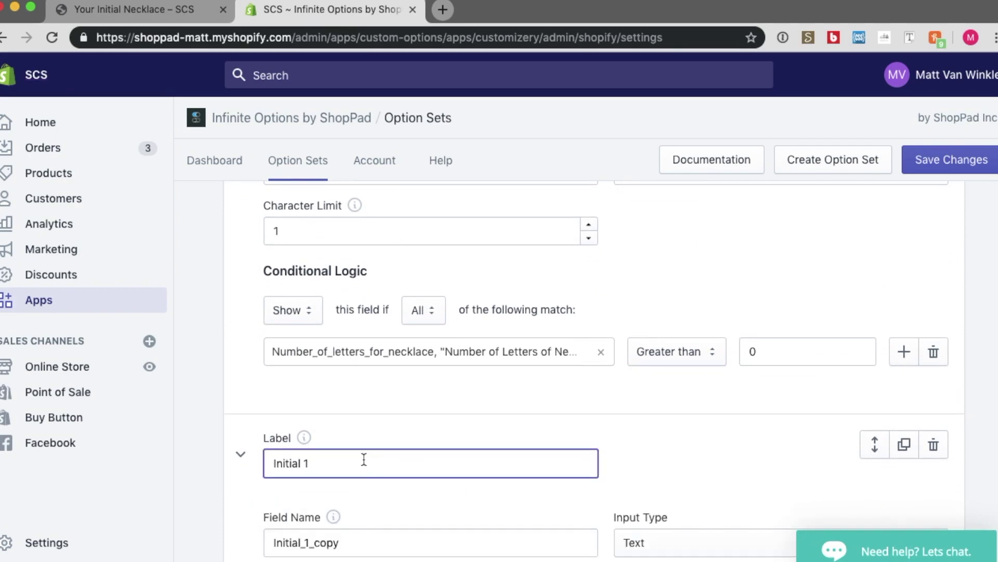
key("BackSpace")
type("2")
scroll(398, 324, "down", 3)
left_click(346, 414)
left_click_drag(346, 415, 302, 413)
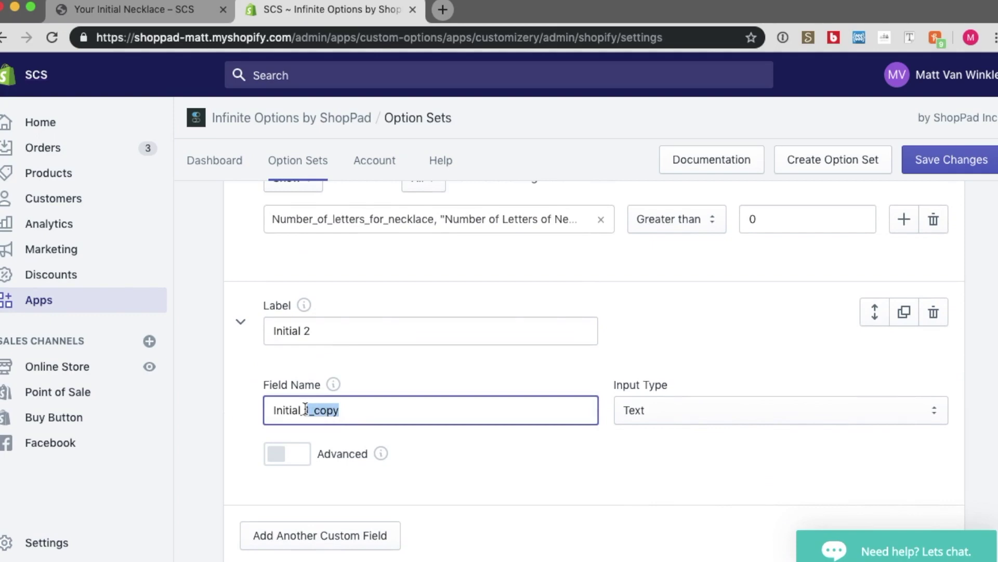
type("2")
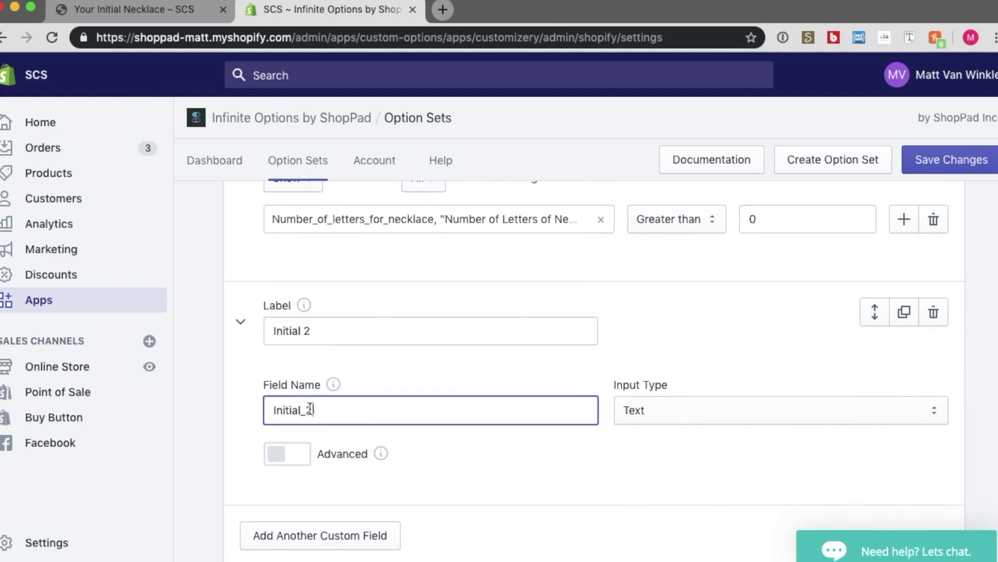
left_click(377, 327)
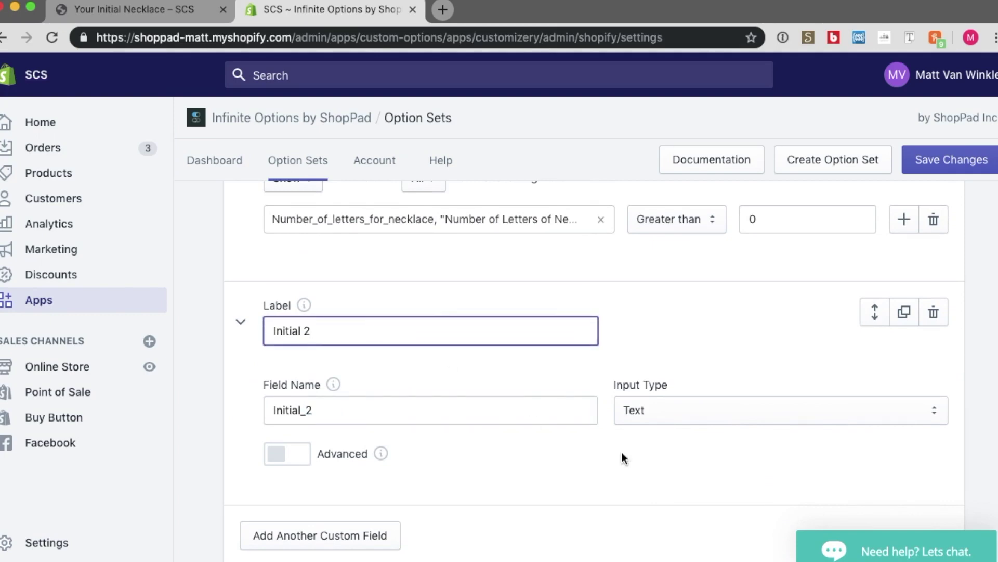
- Under Advanced, change the copy's condition to greater than 1 and save the changes
left_click(295, 454)
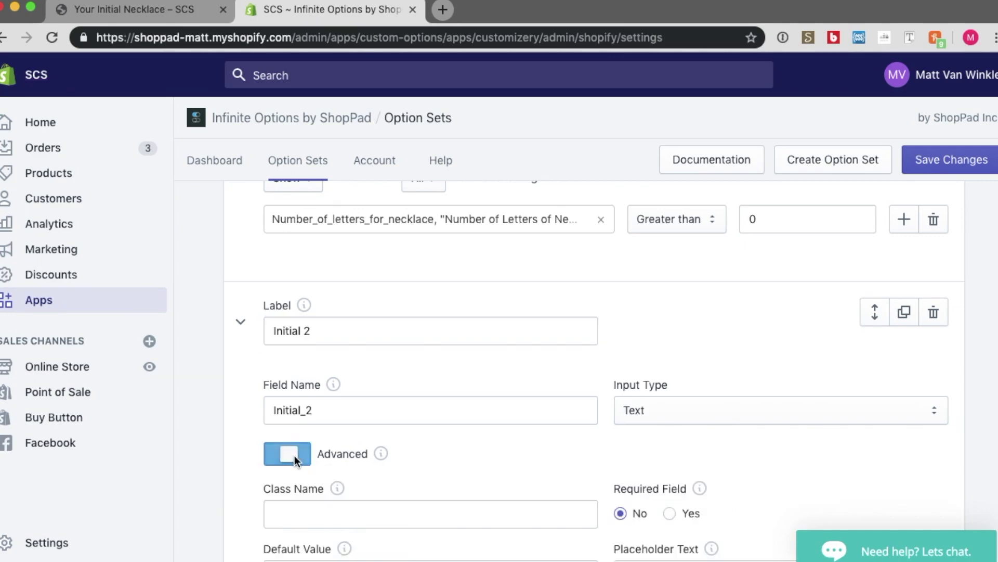
scroll(653, 446, "down", 3)
scroll(653, 446, "down", 2)
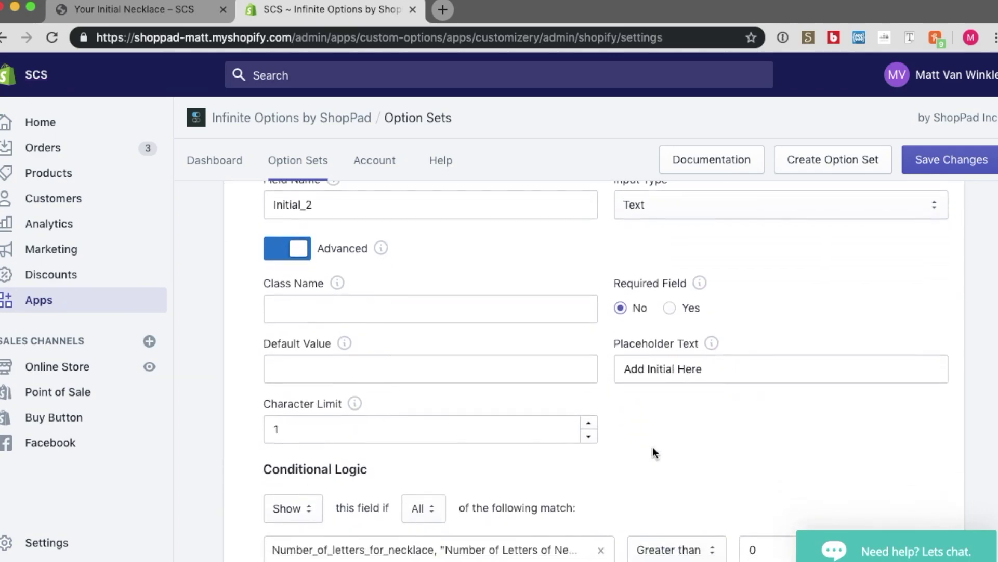
scroll(653, 446, "down", 1)
scroll(650, 436, "down", 1)
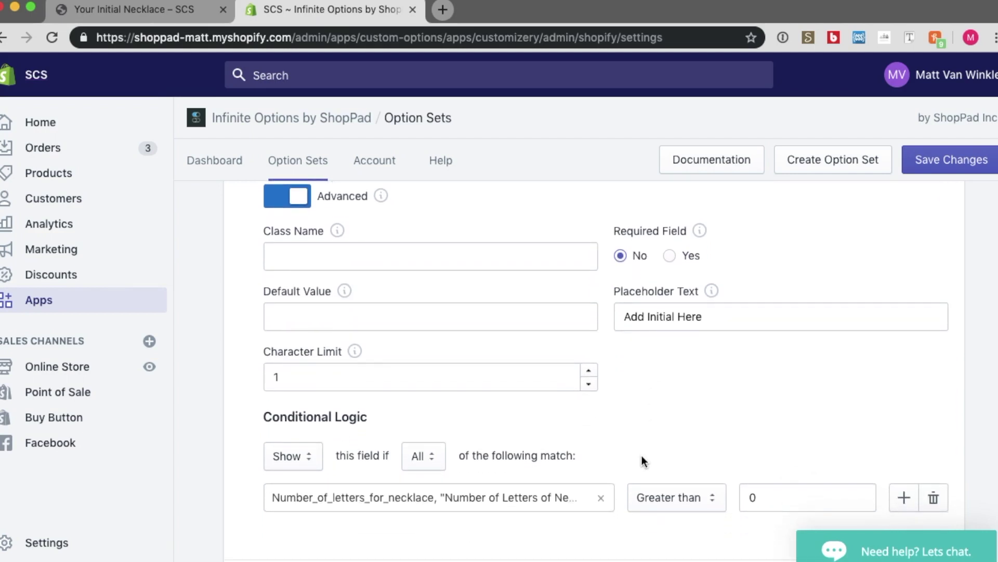
scroll(642, 460, "down", 1)
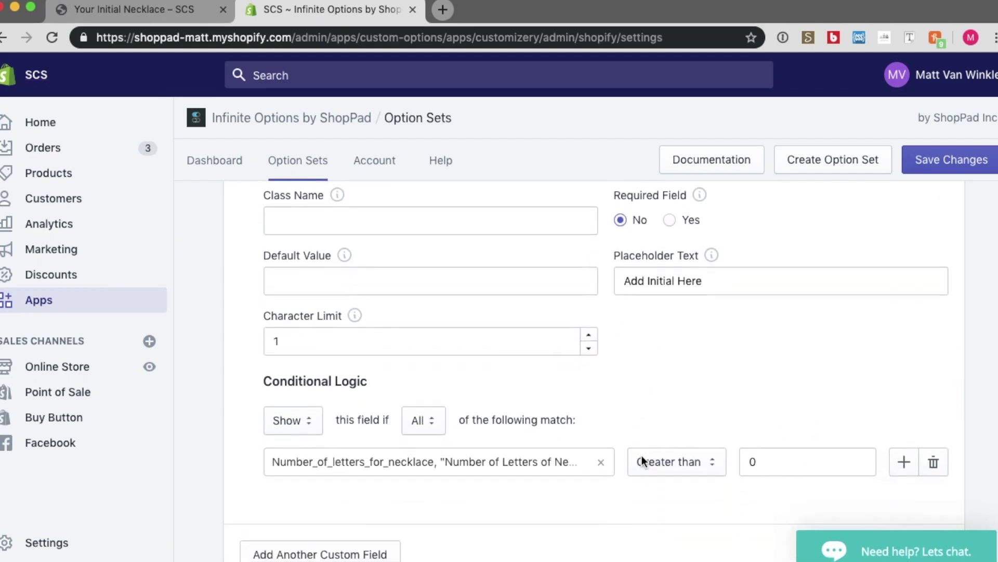
left_click(768, 465)
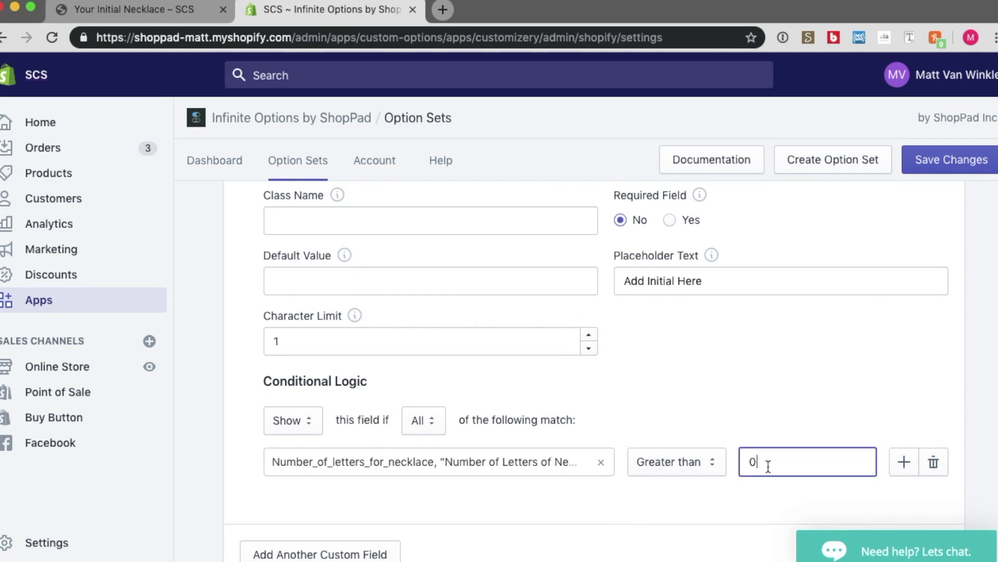
key("BackSpace")
type("1")
left_click(970, 167)
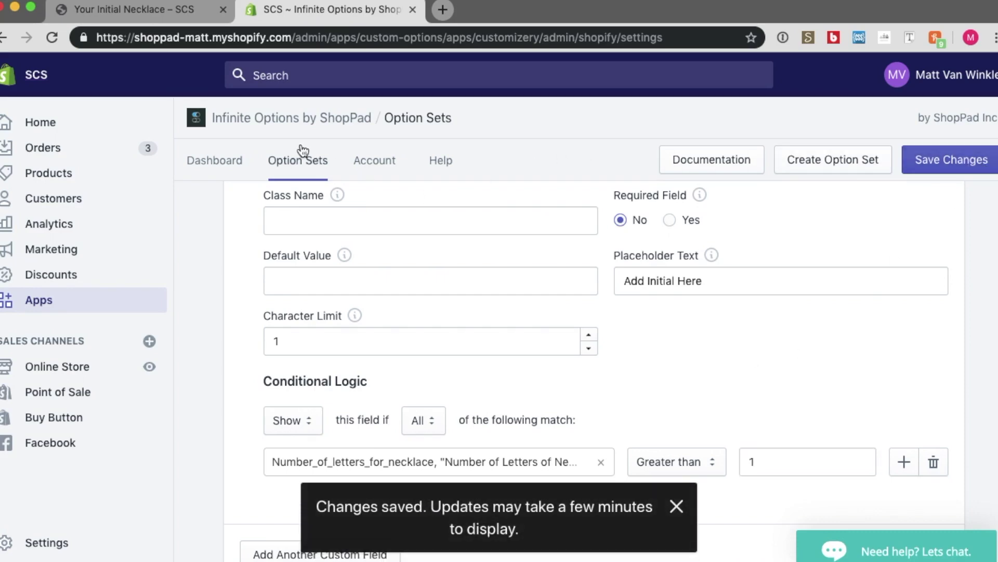
- Reload the necklace page and pick 1, 2, 3, then 1 letters to check which Initial boxes appear
left_click(160, 20)
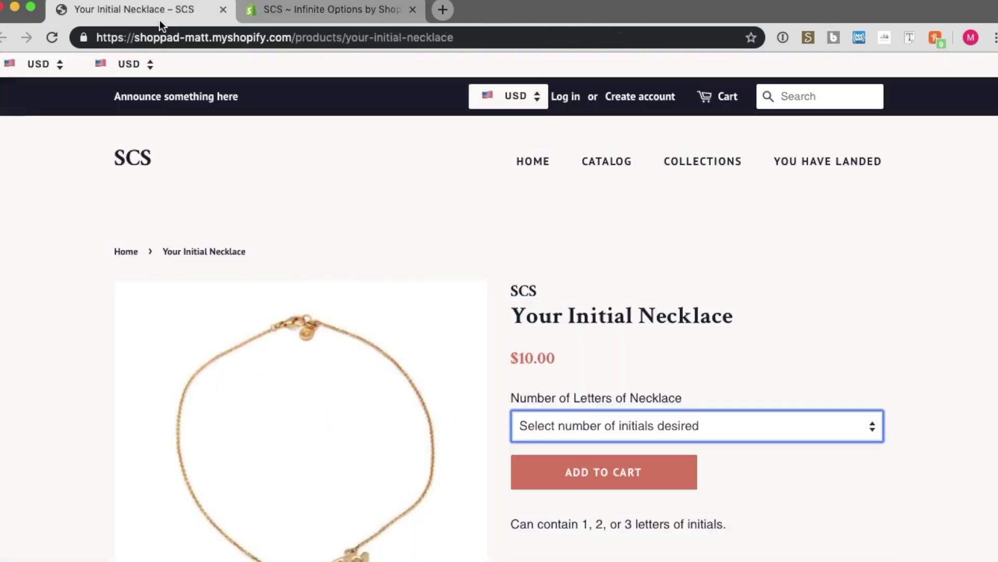
left_click(49, 37)
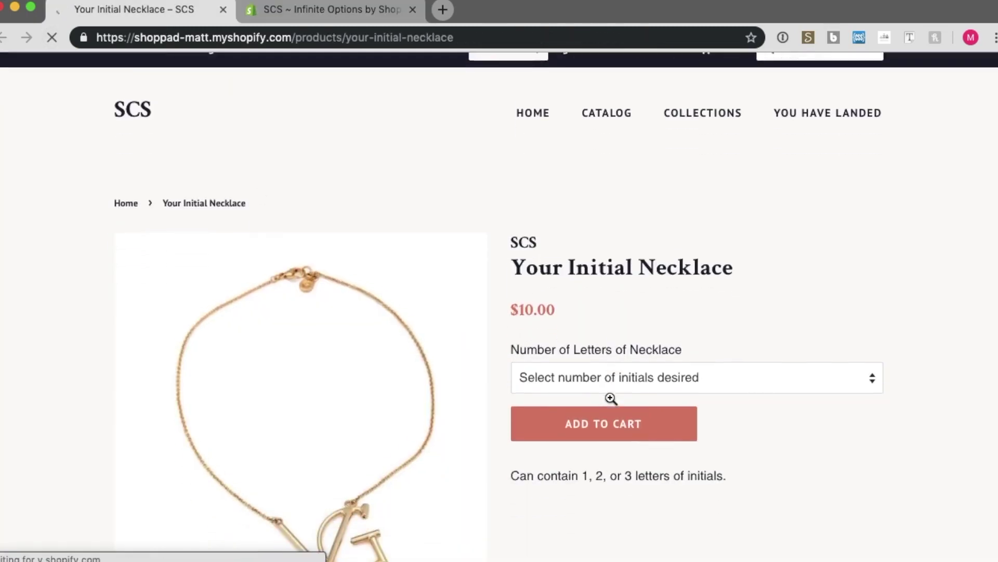
left_click(606, 419)
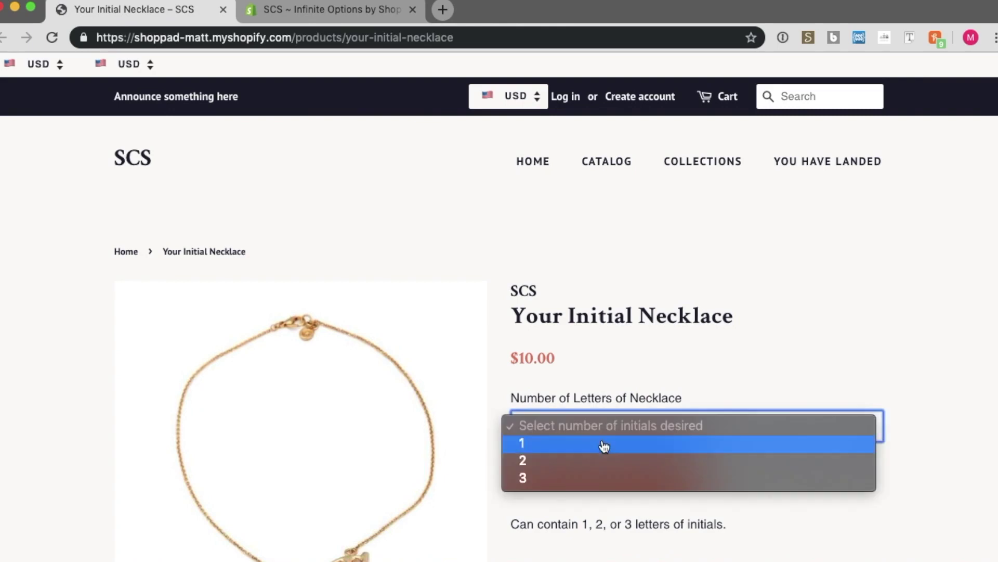
left_click(604, 445)
left_click(606, 437)
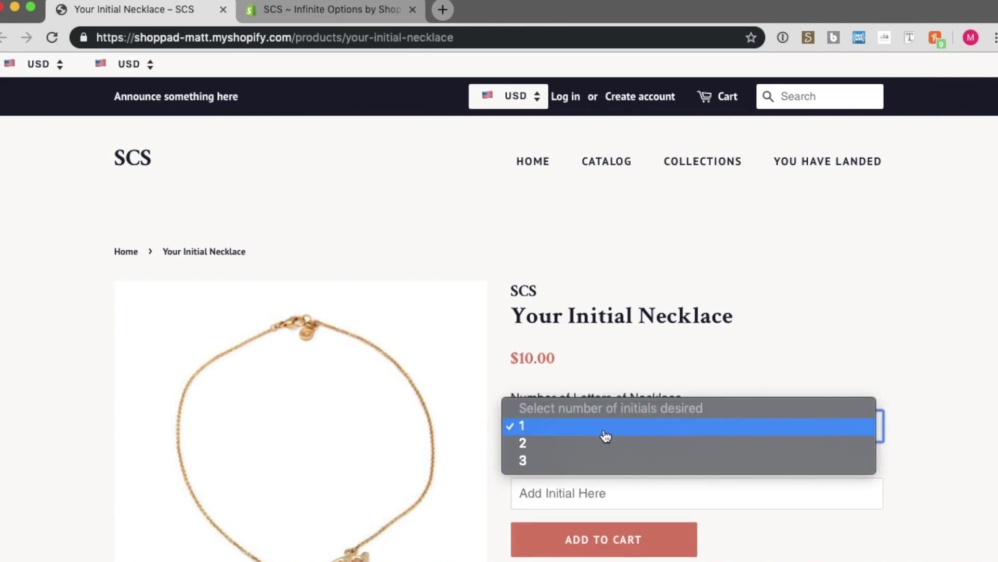
left_click(603, 443)
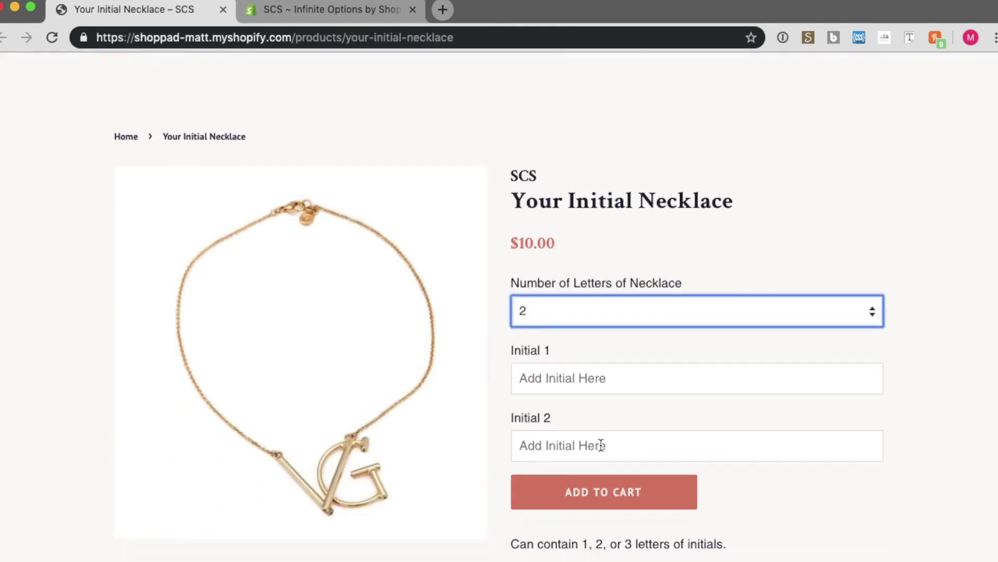
left_click(601, 312)
left_click(601, 329)
left_click(601, 329)
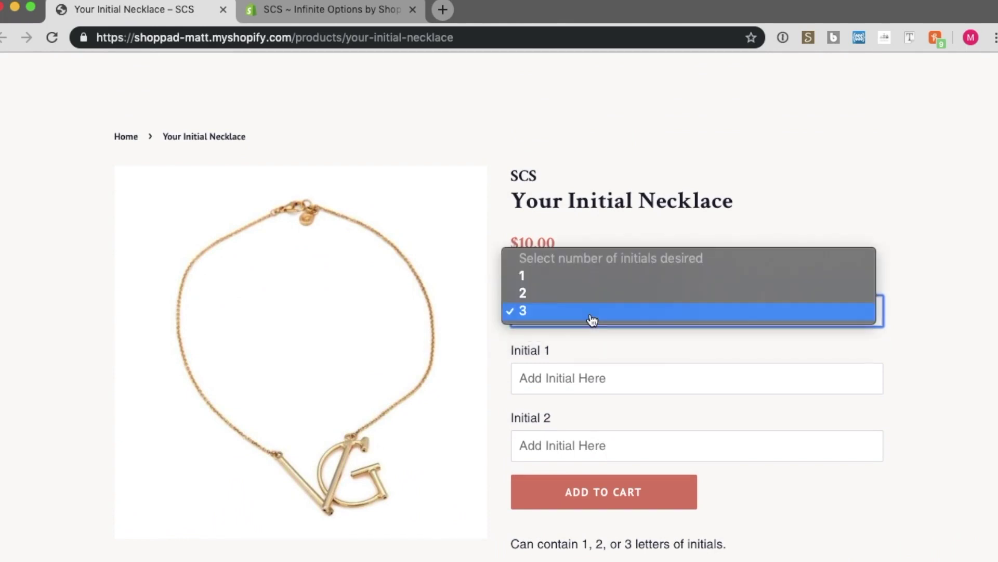
left_click(571, 280)
- Back in Infinite Options, duplicate the Initial 2 field and move the original above its copy
left_click(324, 11)
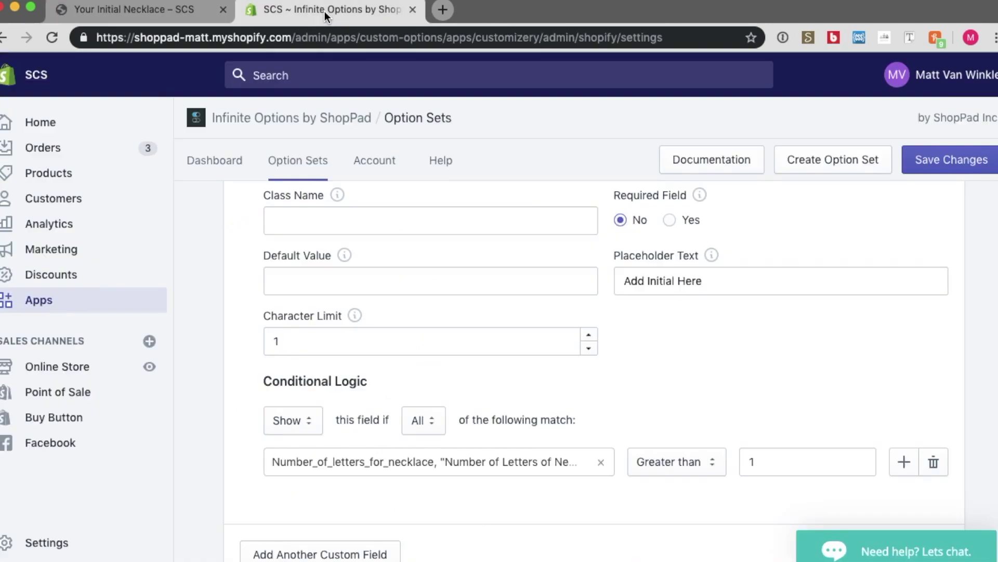
scroll(729, 260, "down", 1)
scroll(729, 260, "up", 3)
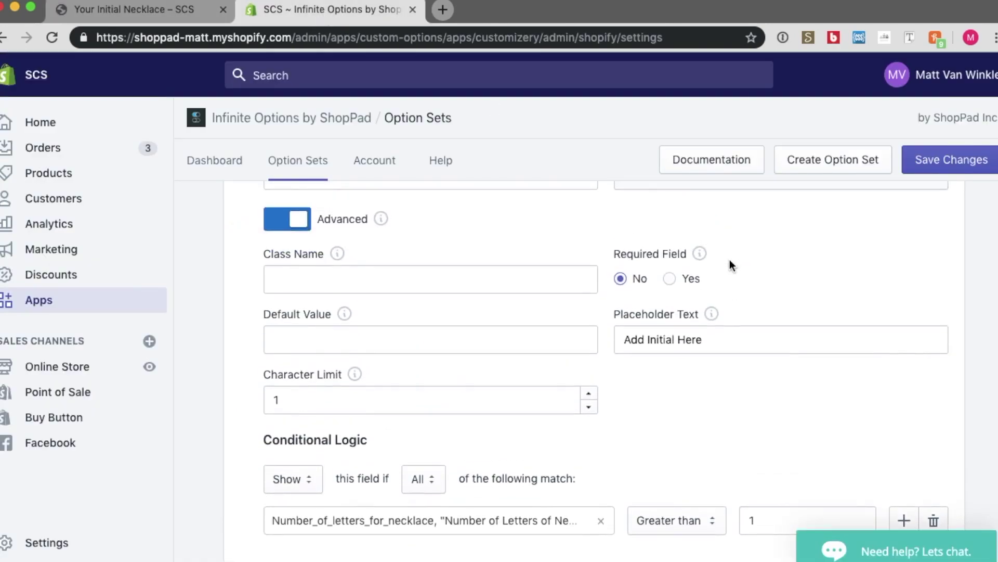
scroll(729, 265, "up", 3)
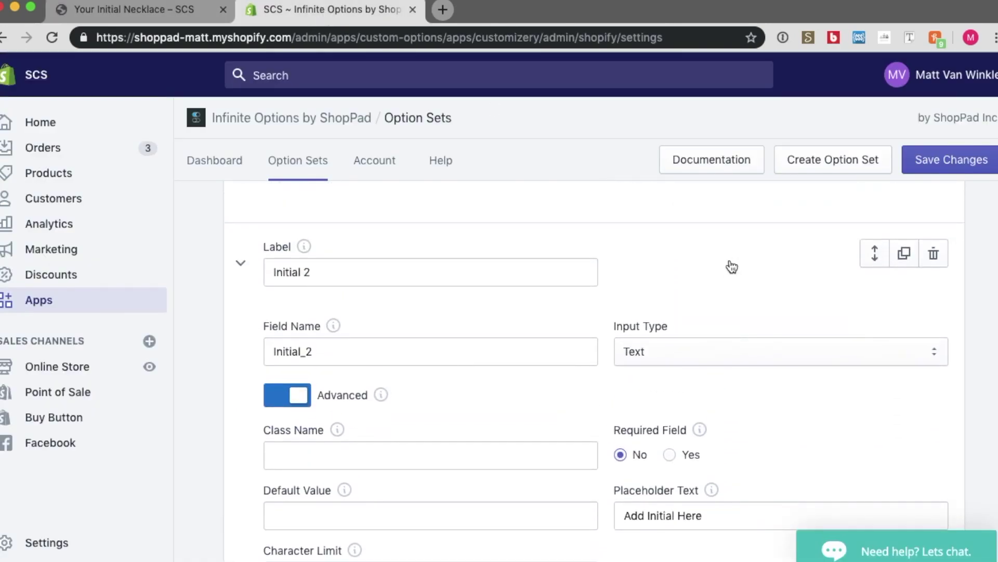
left_click(903, 263)
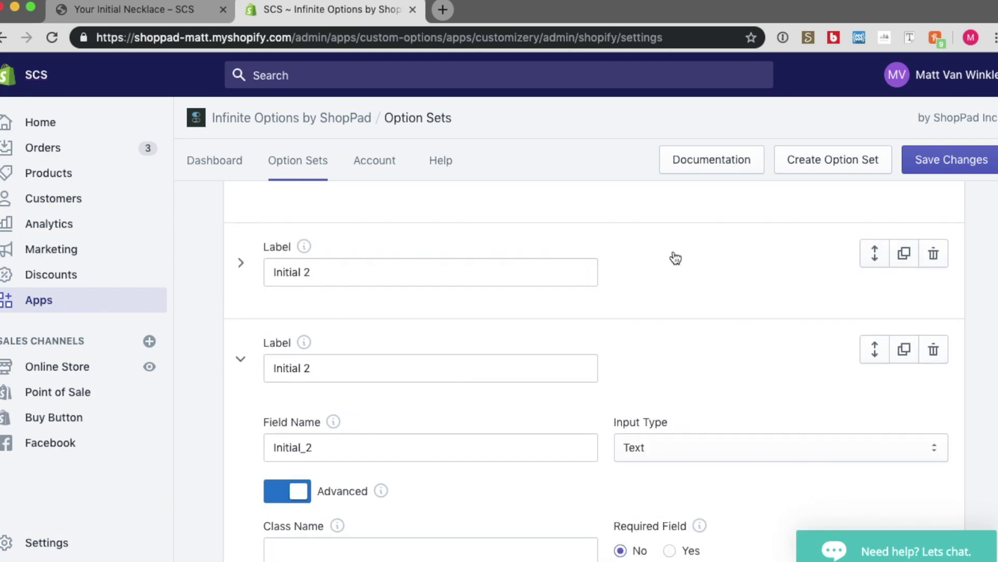
left_click_drag(880, 263, 874, 413)
scroll(874, 412, "down", 4)
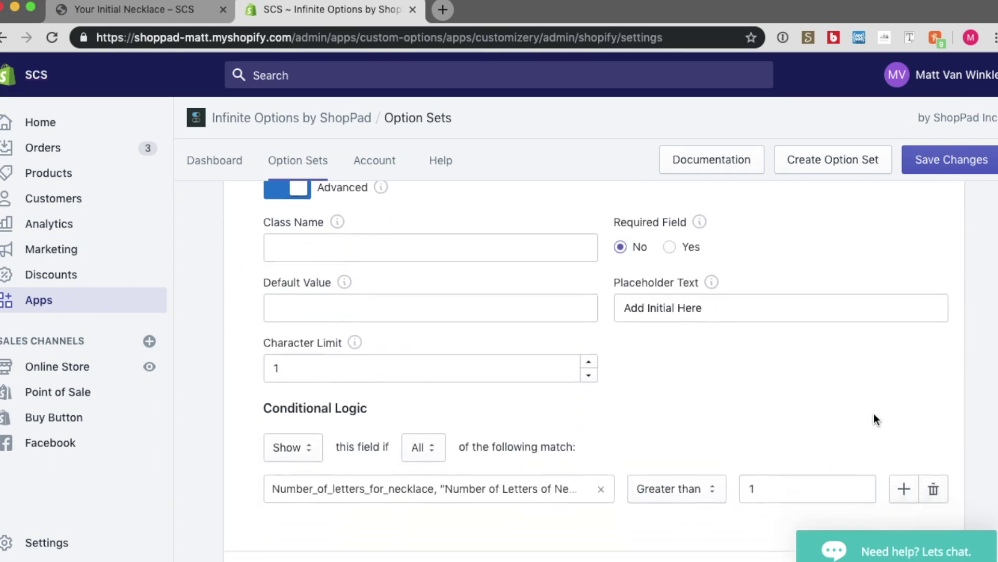
scroll(423, 325, "up", 3)
scroll(424, 326, "down", 6)
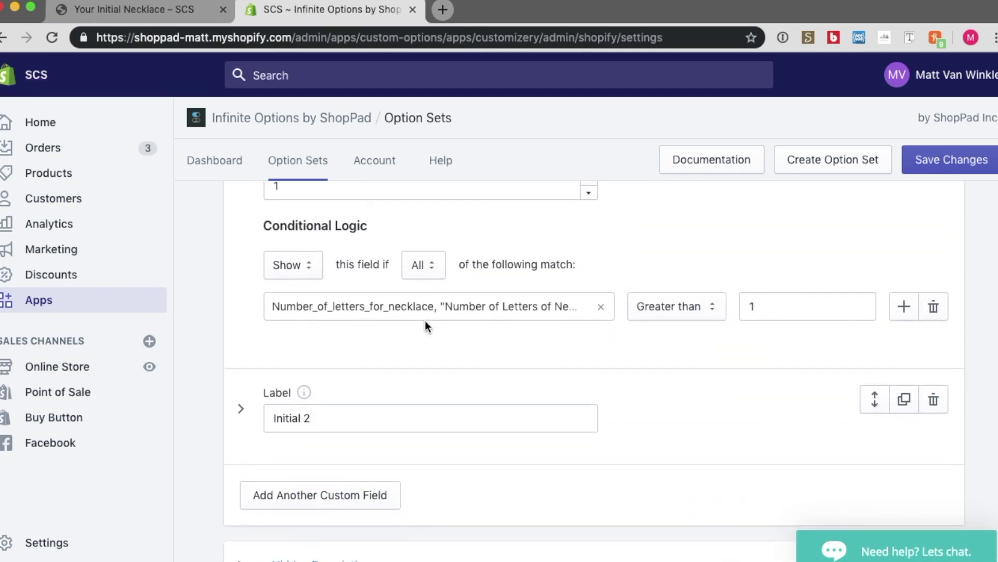
- Rename the copy's field name to Initial_3 and its label to Initial 3
left_click(253, 413)
scroll(379, 416, "down", 2)
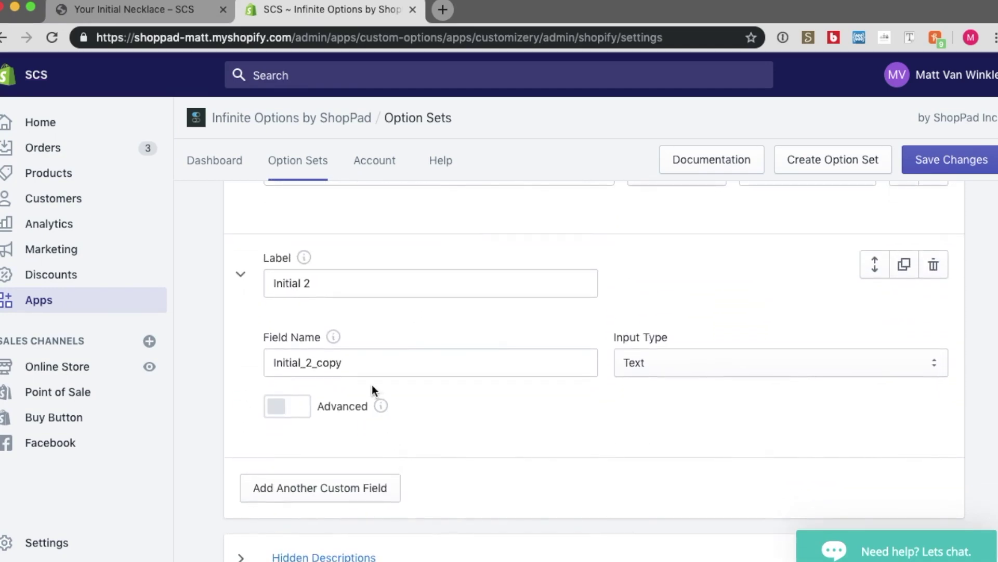
left_click(331, 361)
left_click_drag(343, 362, 309, 360)
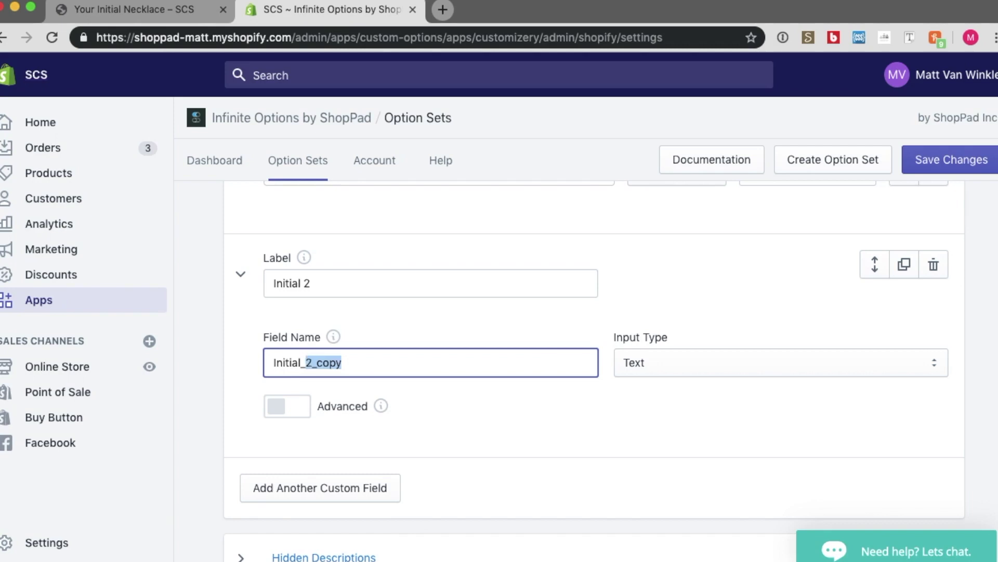
type("3")
left_click(317, 293)
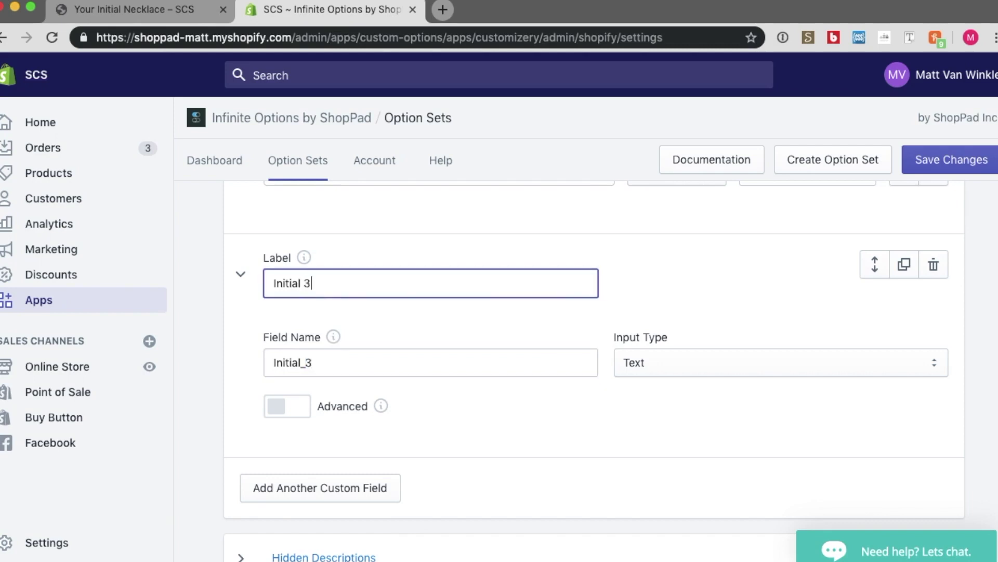
- Under Advanced, change the copy's condition value to 2 and save the changes
scroll(305, 318, "down", 2)
left_click(304, 319)
scroll(305, 319, "down", 2)
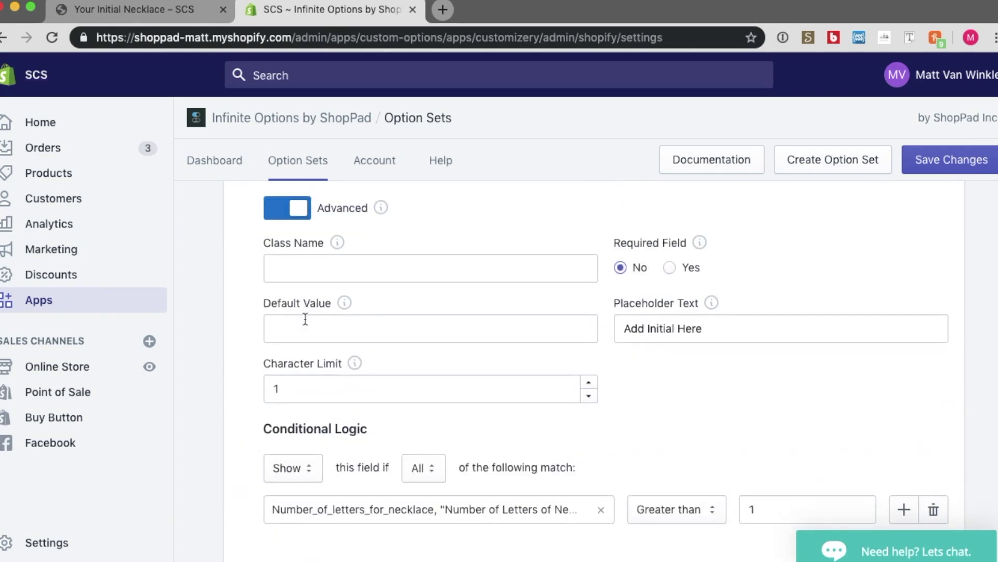
scroll(312, 307, "down", 1)
scroll(745, 438, "down", 2)
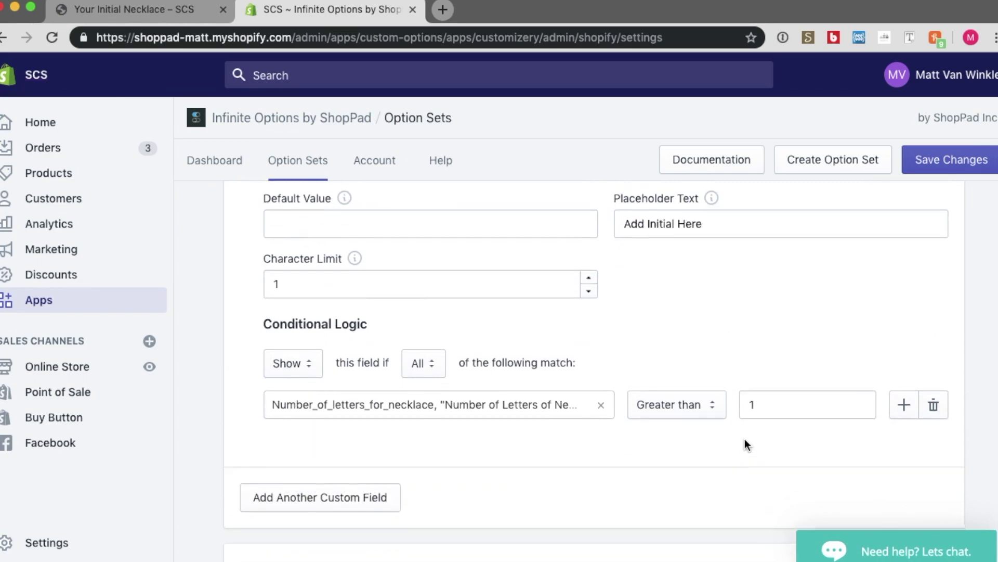
left_click(770, 397)
key("BackSpace")
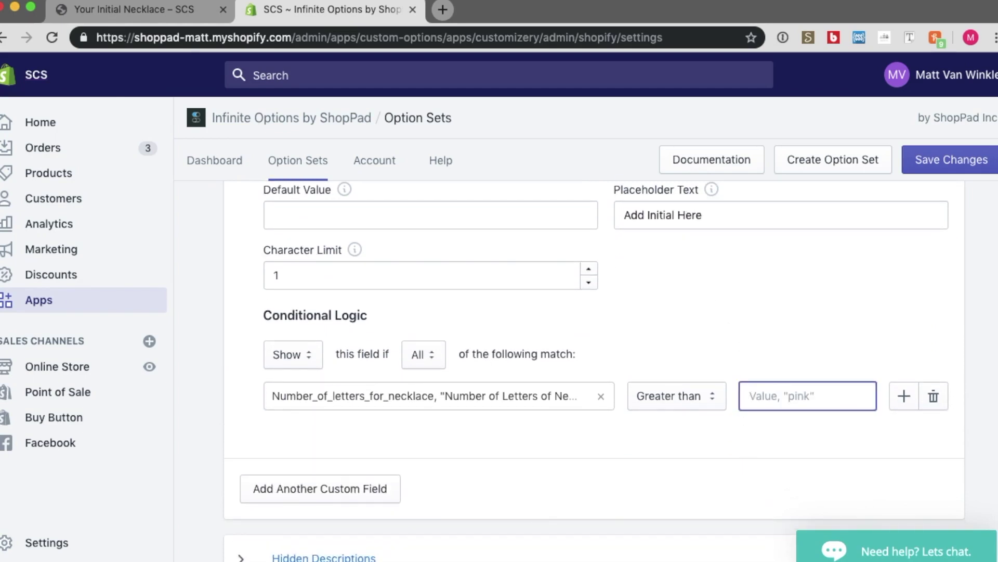
type("2")
left_click(936, 163)
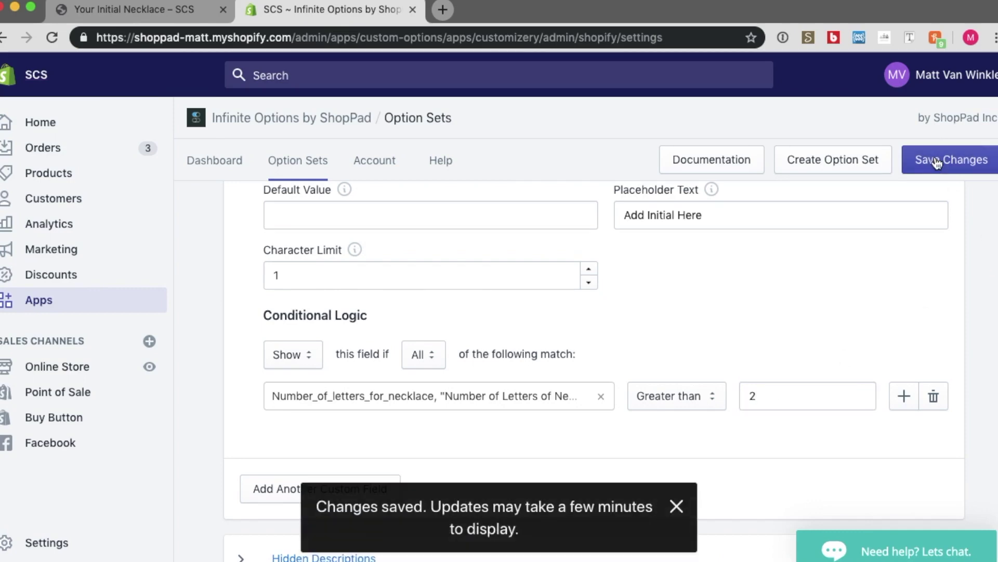
- Reload the necklace page and pick 1, 2 and 3 letters, confirming Initial 1, 2 and 3 boxes appear
left_click(160, 7)
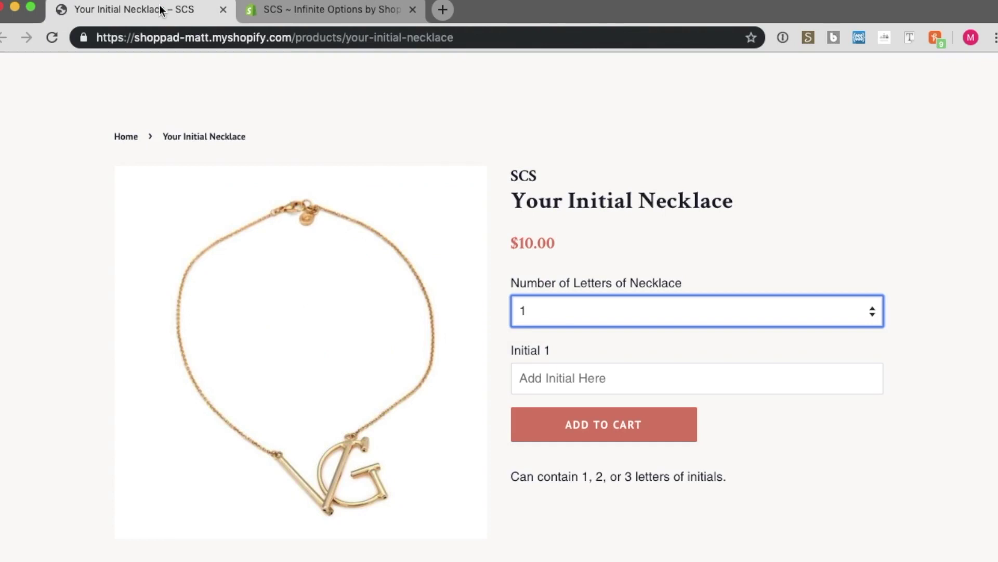
left_click(51, 38)
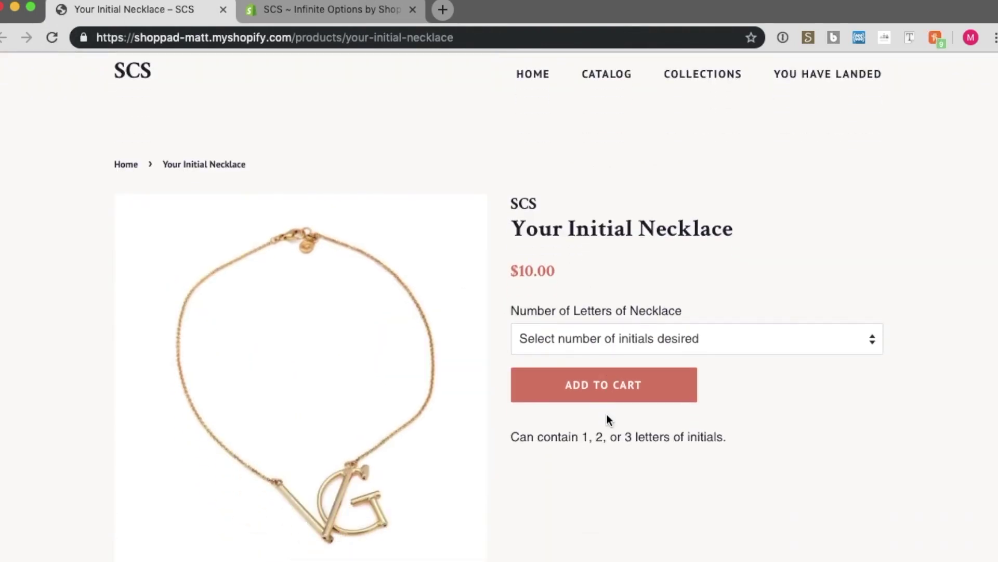
left_click(585, 338)
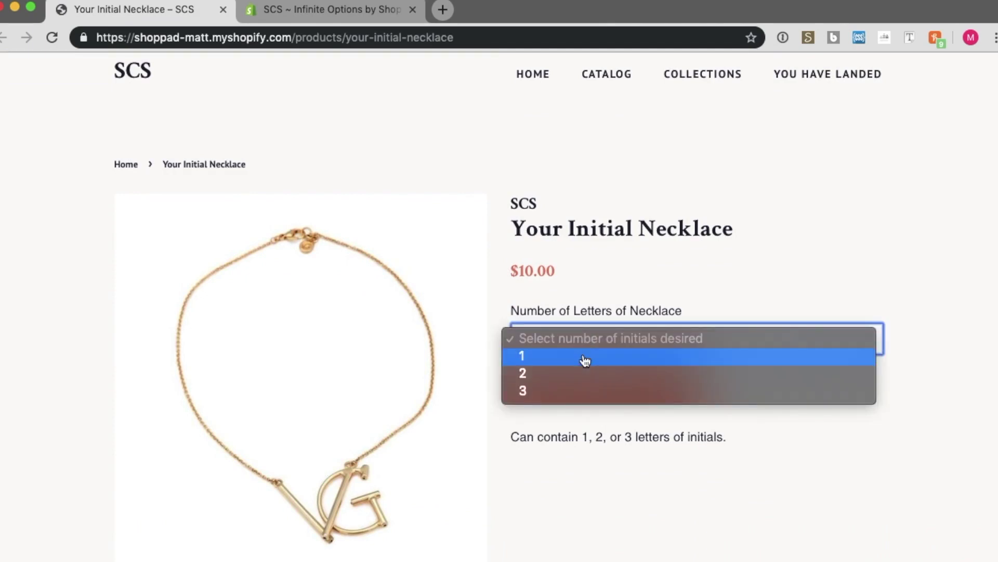
left_click(585, 358)
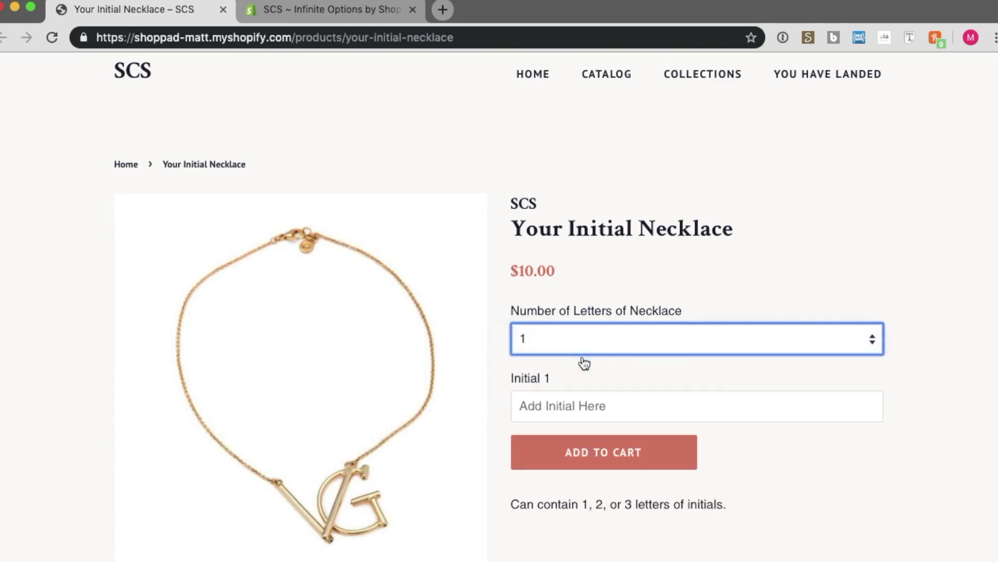
left_click(584, 346)
left_click(589, 356)
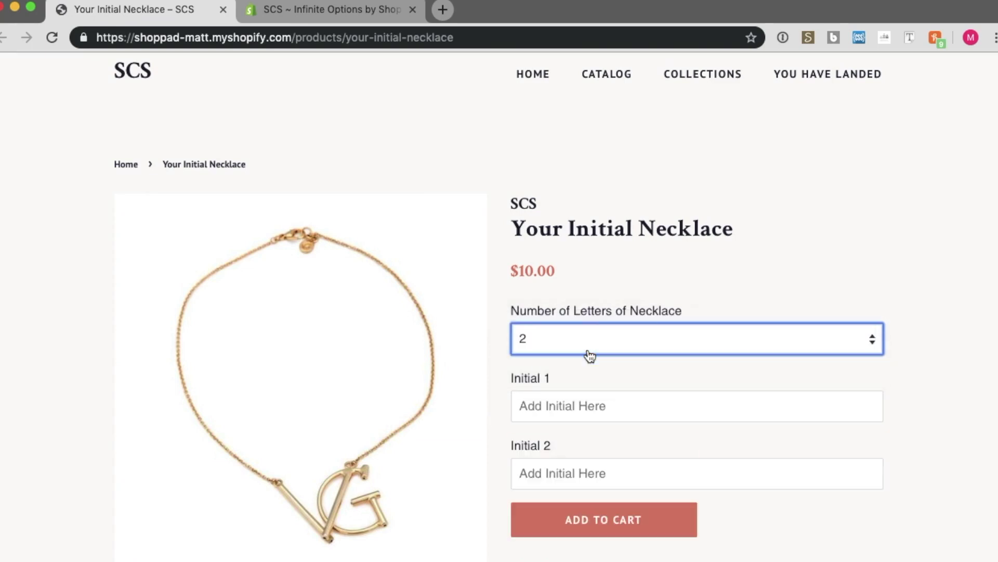
left_click(586, 343)
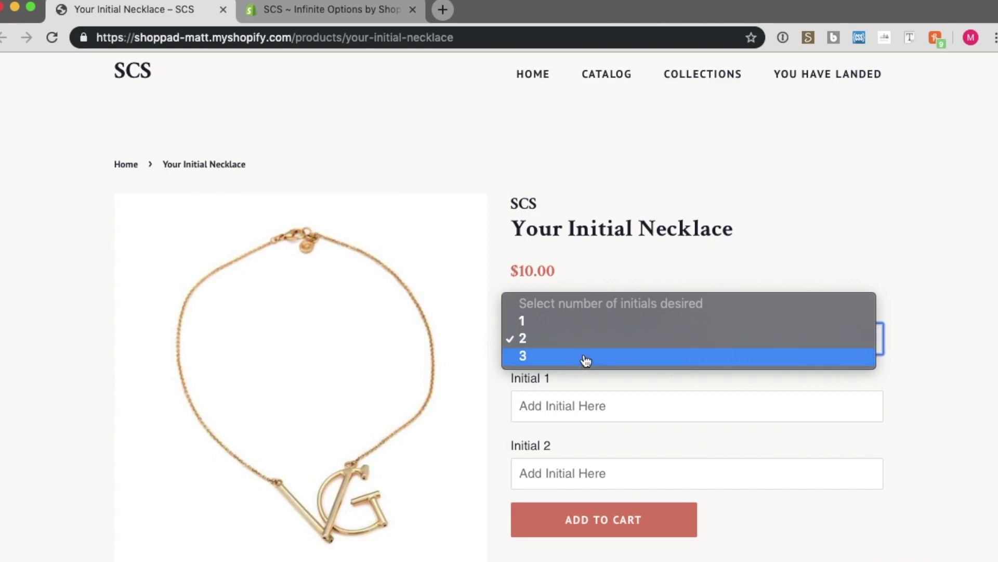
left_click(586, 359)
scroll(586, 363, "down", 2)
scroll(586, 363, "down", 1)
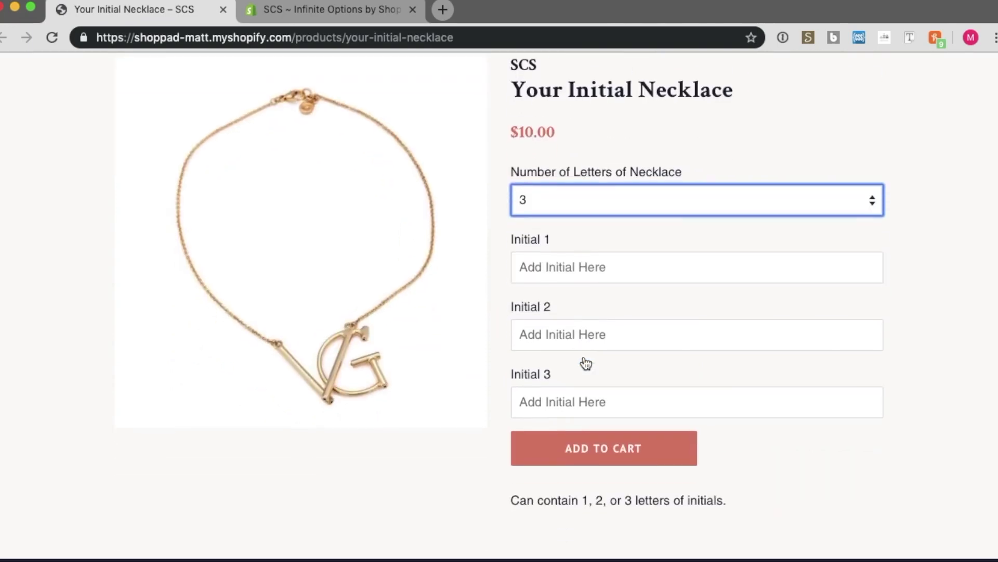
scroll(585, 359, "up", 2)
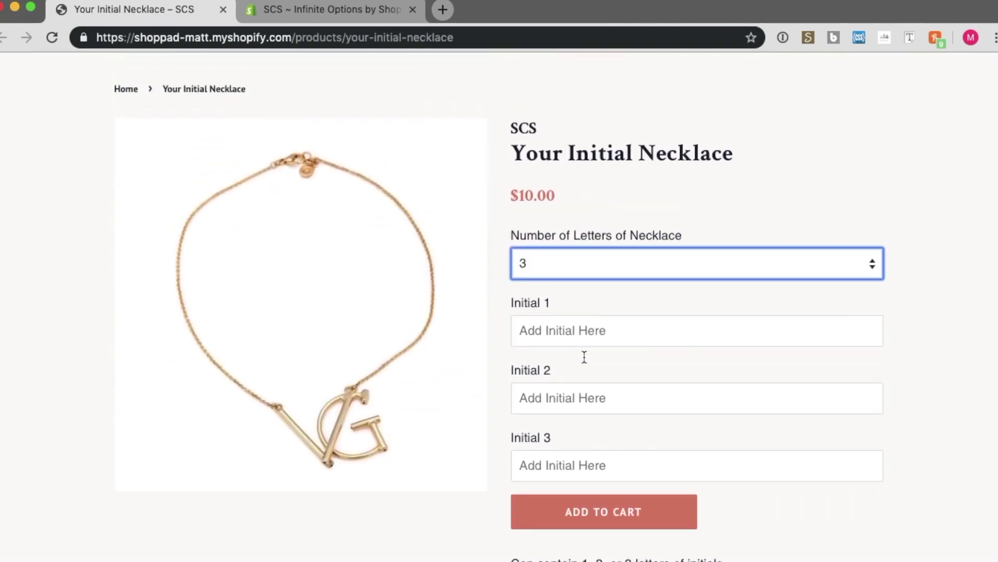
scroll(585, 357, "up", 1)
left_click(316, 11)
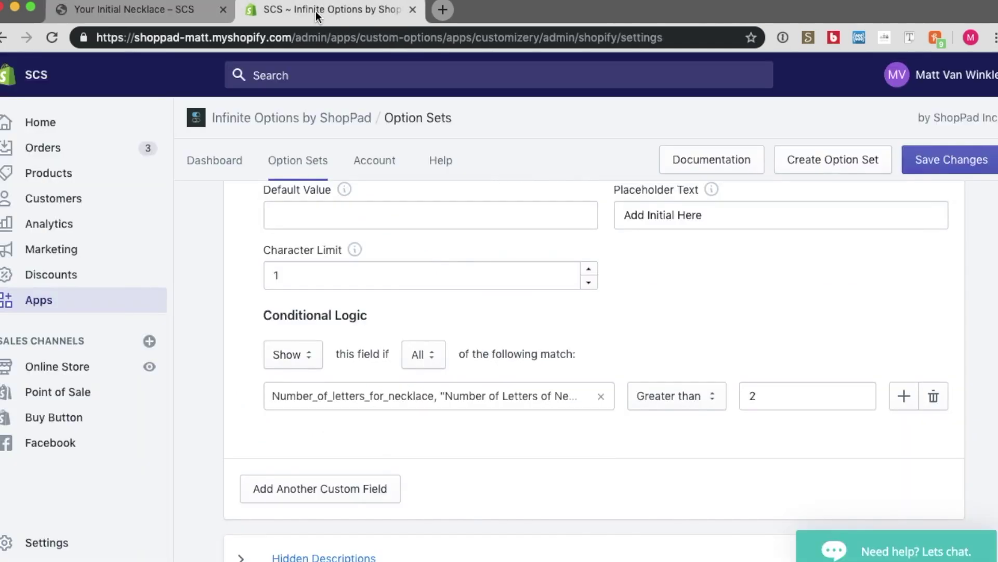
scroll(429, 258, "up", 1)
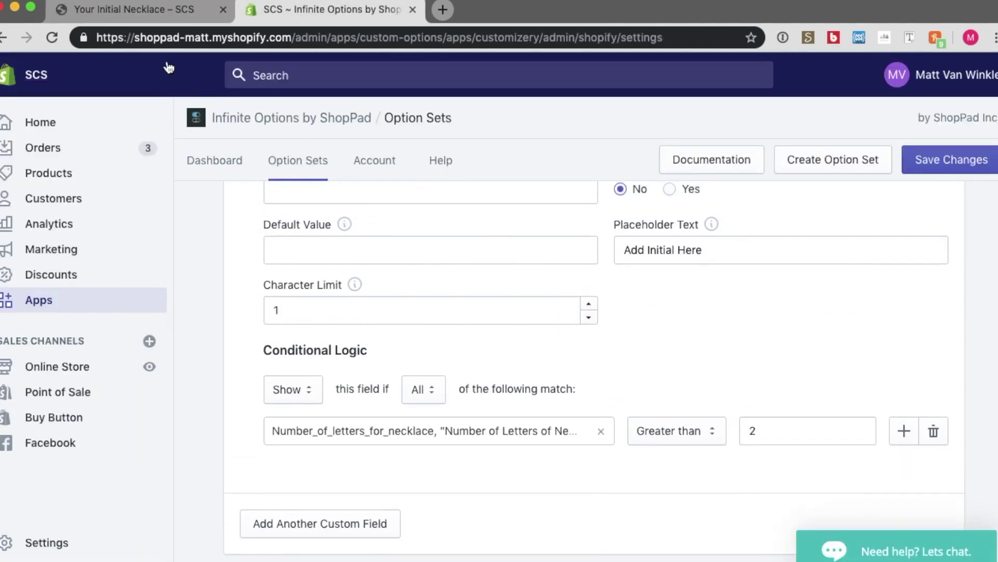
left_click(151, 11)
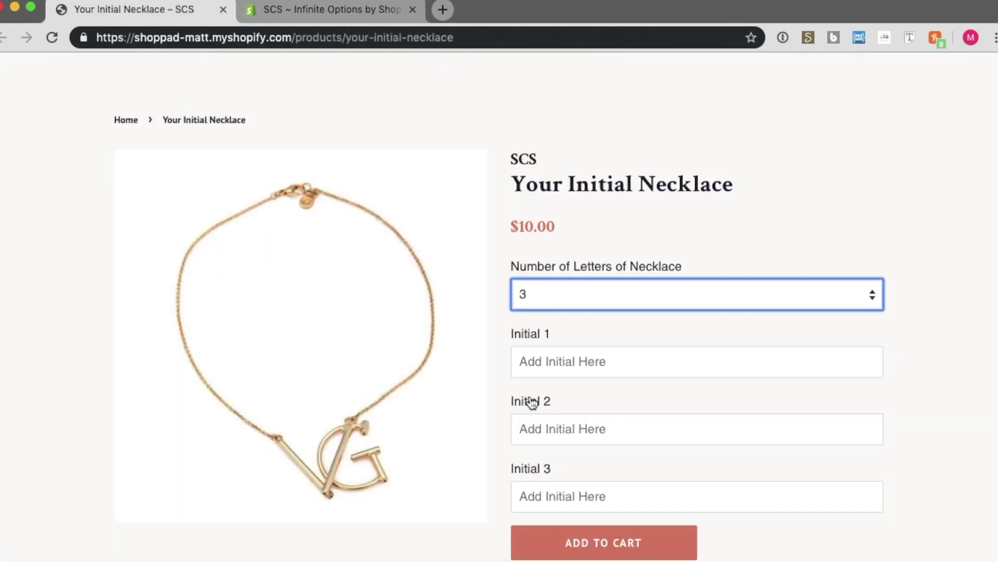